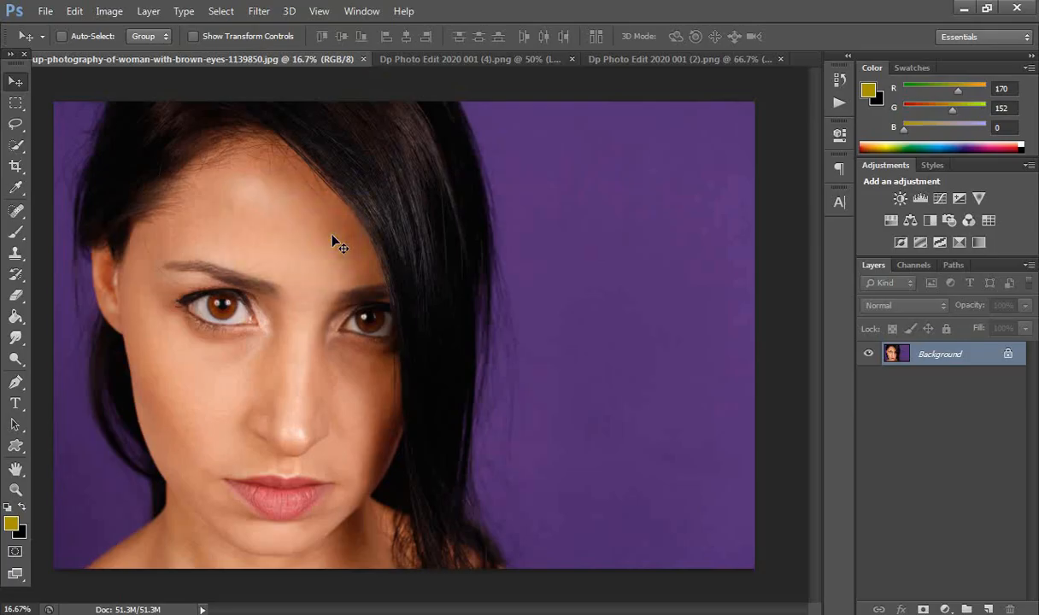
Step: Create a new white document from the Photo preset, Landscape 2 x 3 inches at 300 pixels/inch
left_click(417, 60)
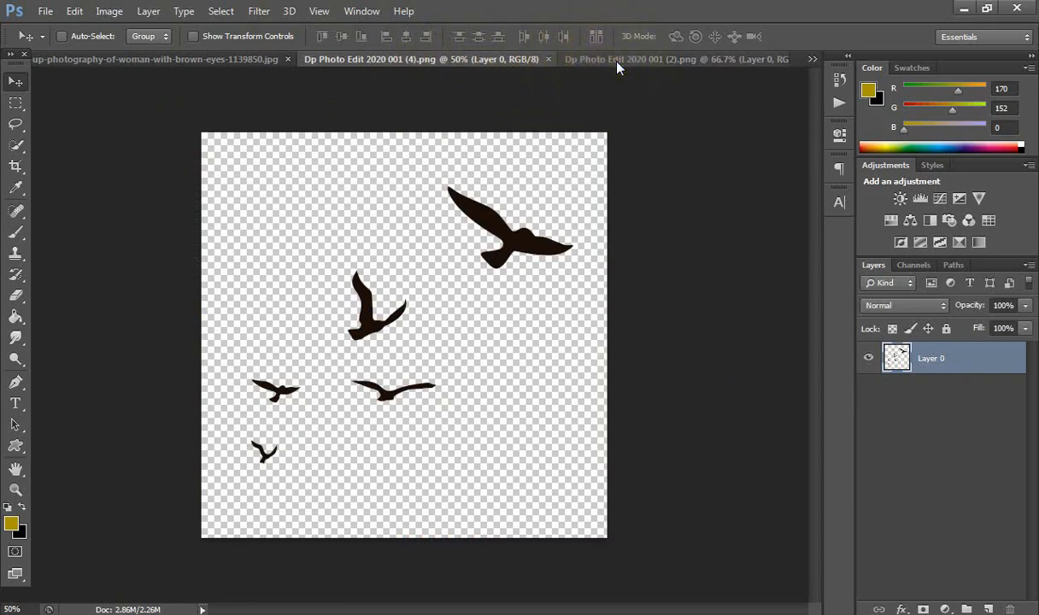
left_click(619, 63)
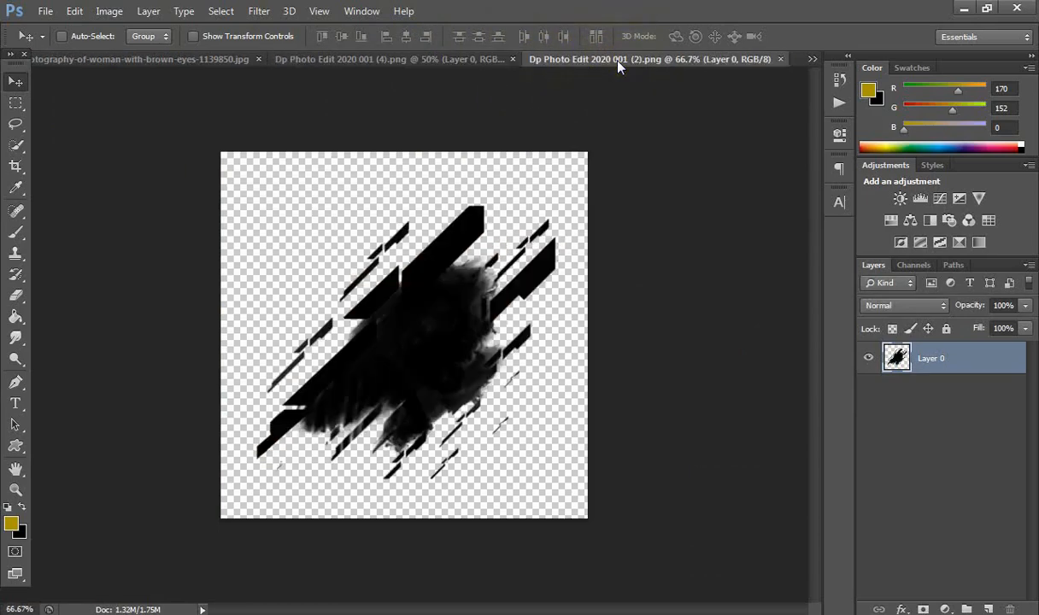
left_click(45, 11)
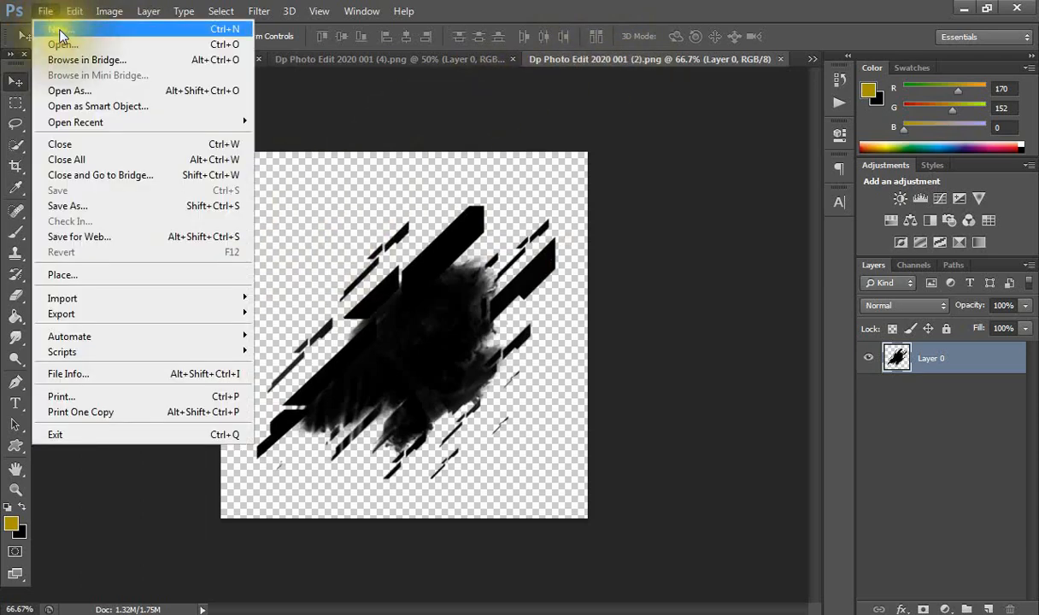
left_click(60, 30)
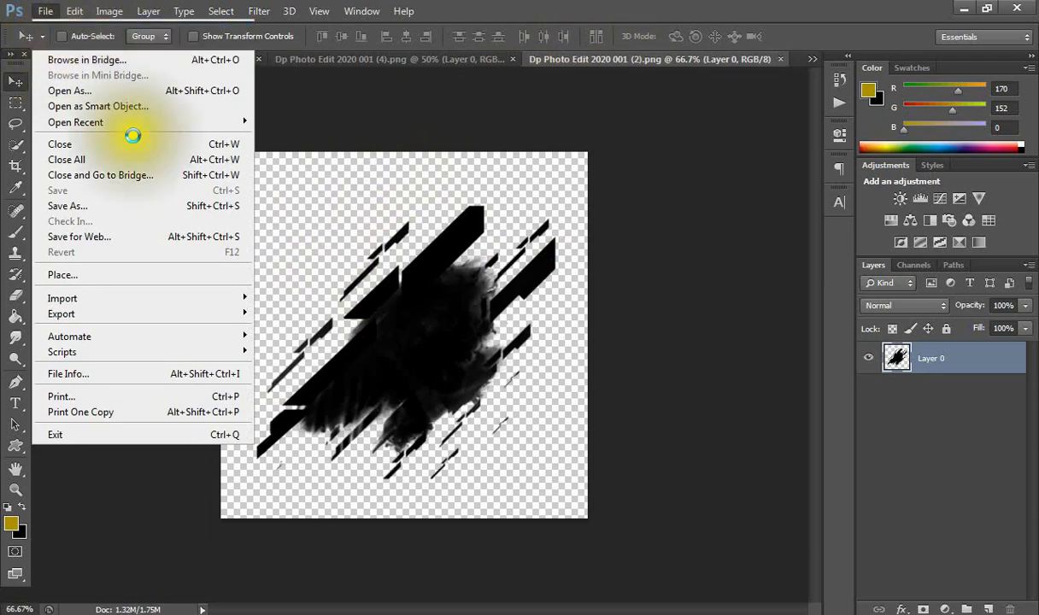
left_click(461, 186)
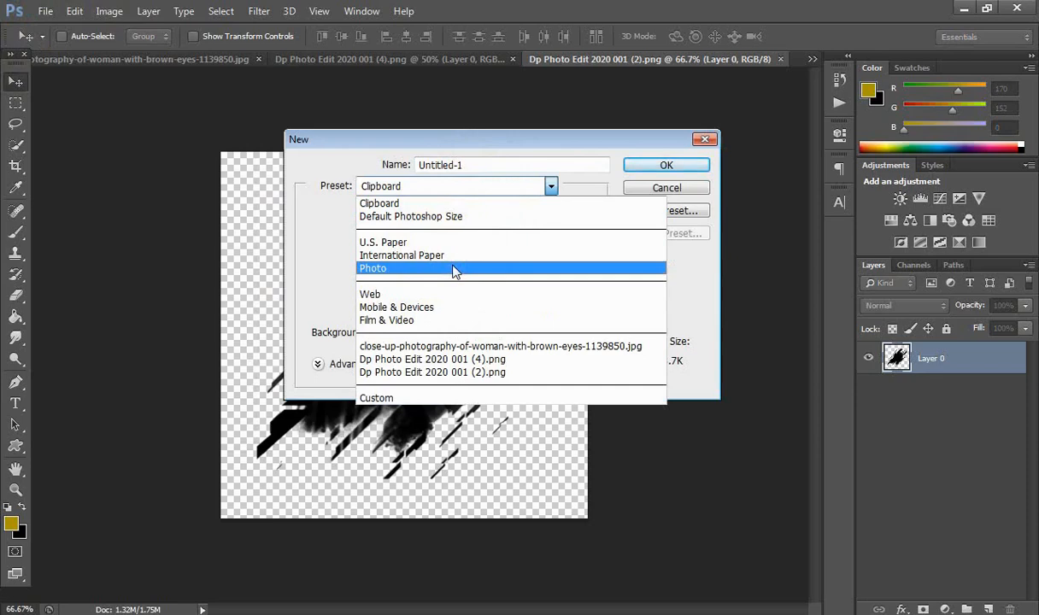
left_click(393, 270)
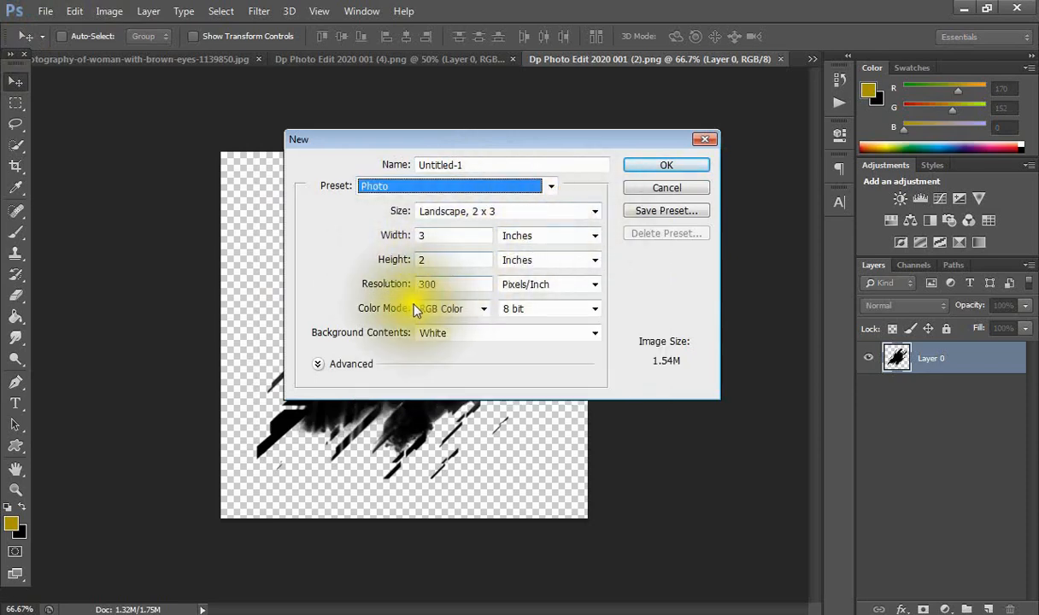
left_click(665, 165)
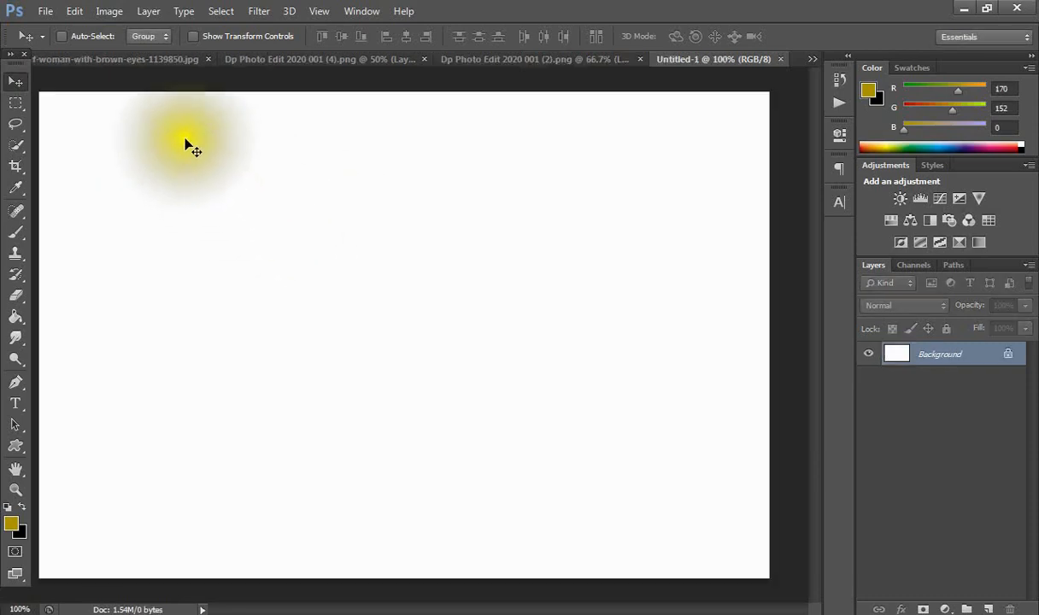
Step: Copy the flying birds from Dp Photo Edit 2020 001 (4).png into Untitled-1 and hide their layer
left_click(260, 62)
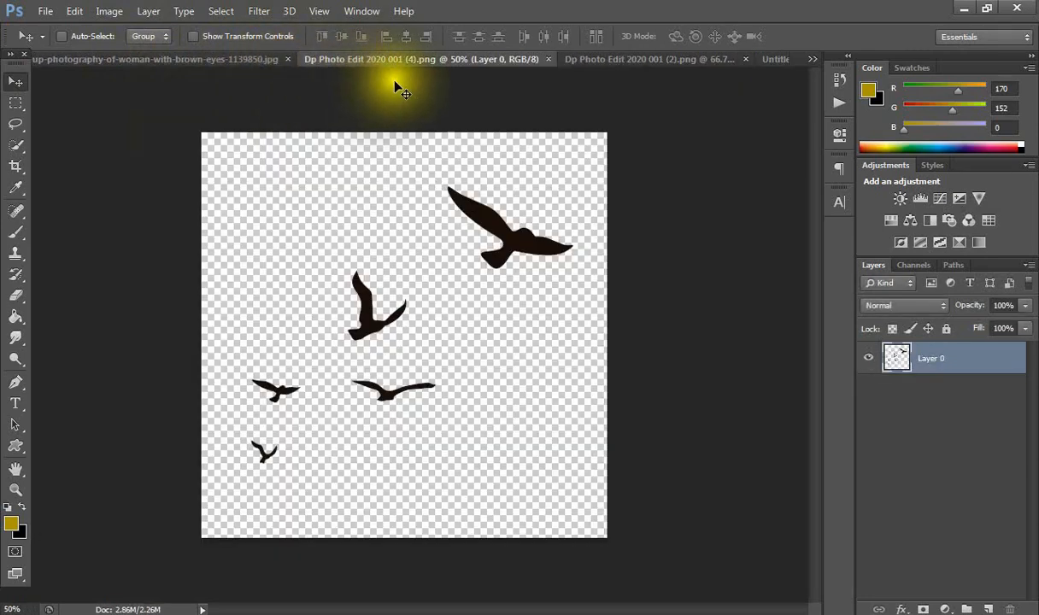
left_click_drag(396, 83, 331, 211)
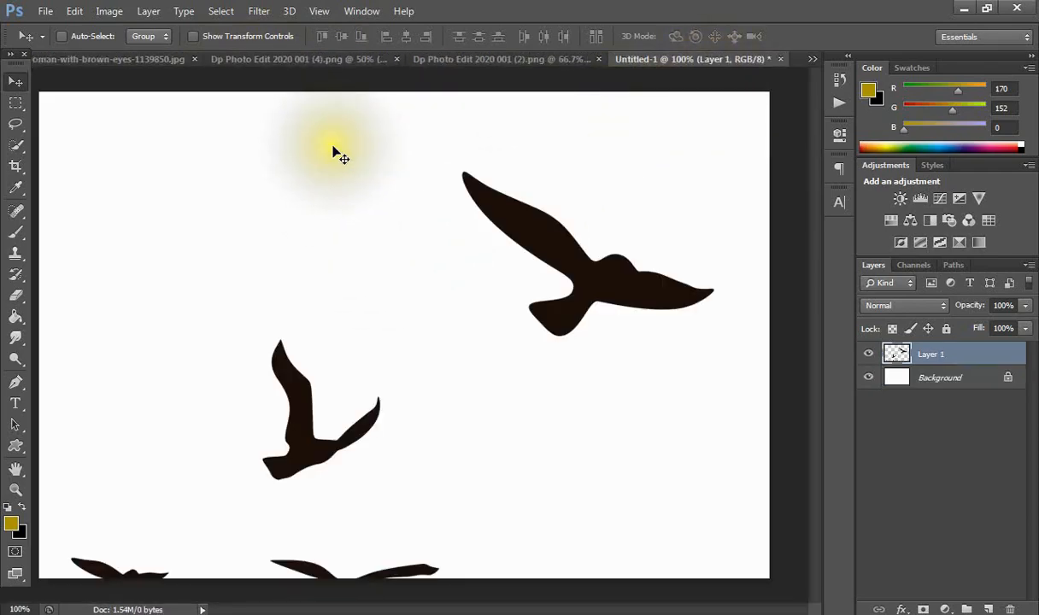
left_click(866, 354)
Step: Select the whole portrait photo, copy it into Untitled-1 as a layer and hide that layer
left_click(156, 63)
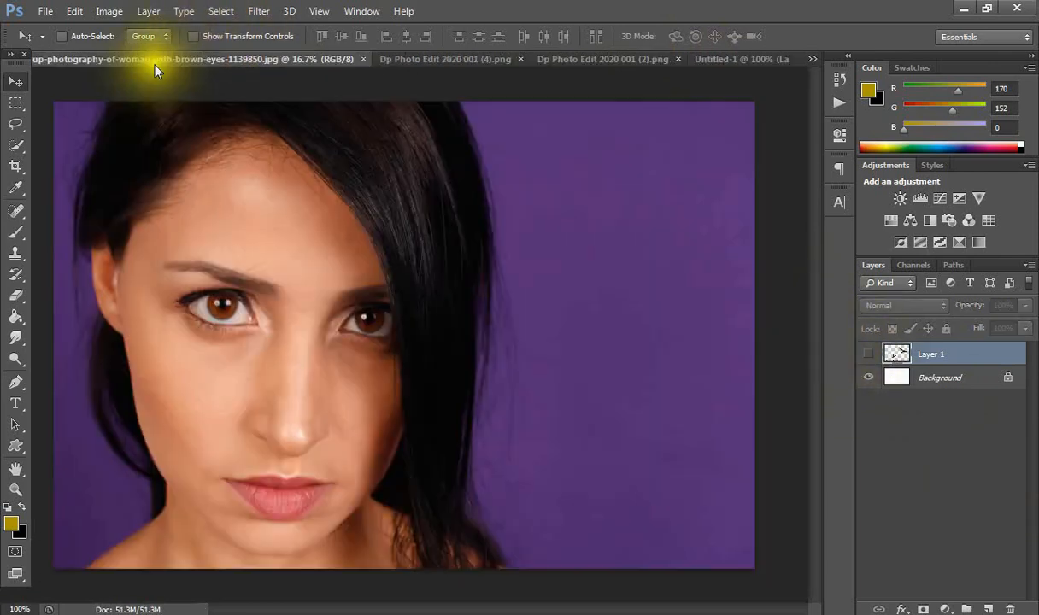
left_click(220, 12)
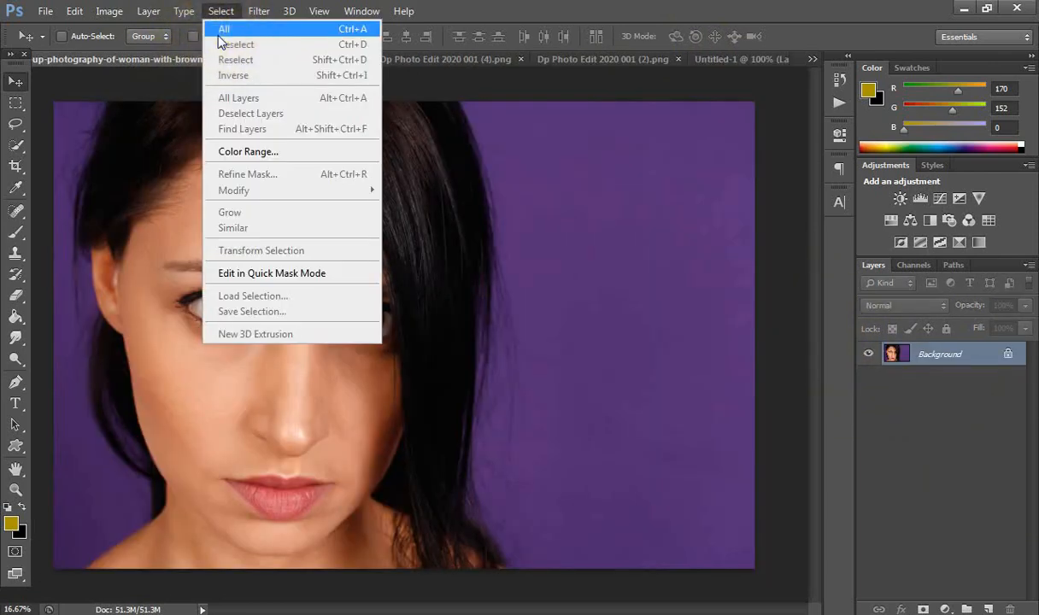
left_click(221, 40)
left_click_drag(290, 147, 399, 234)
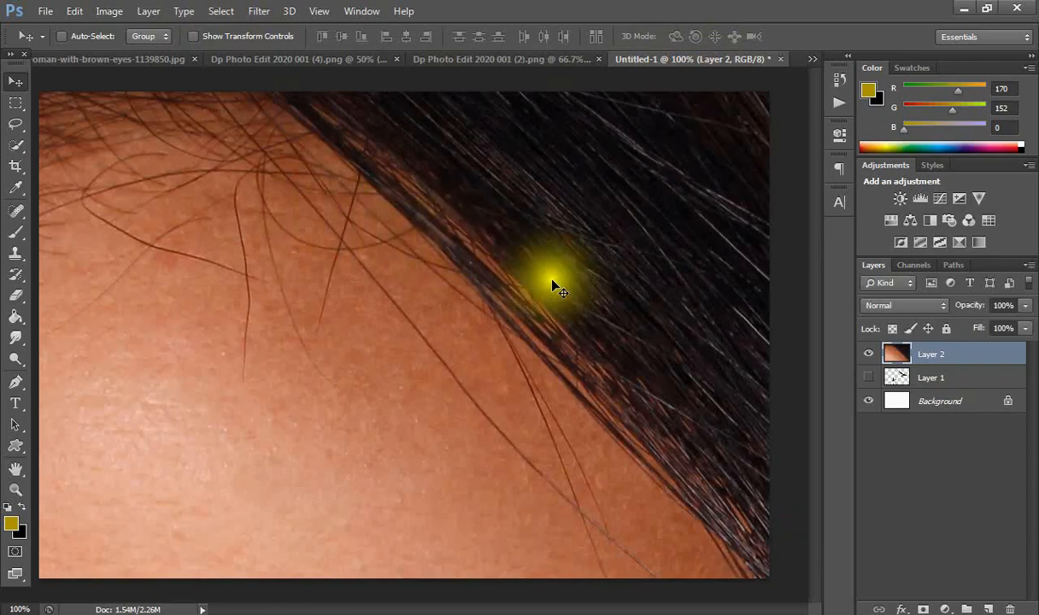
left_click(865, 357)
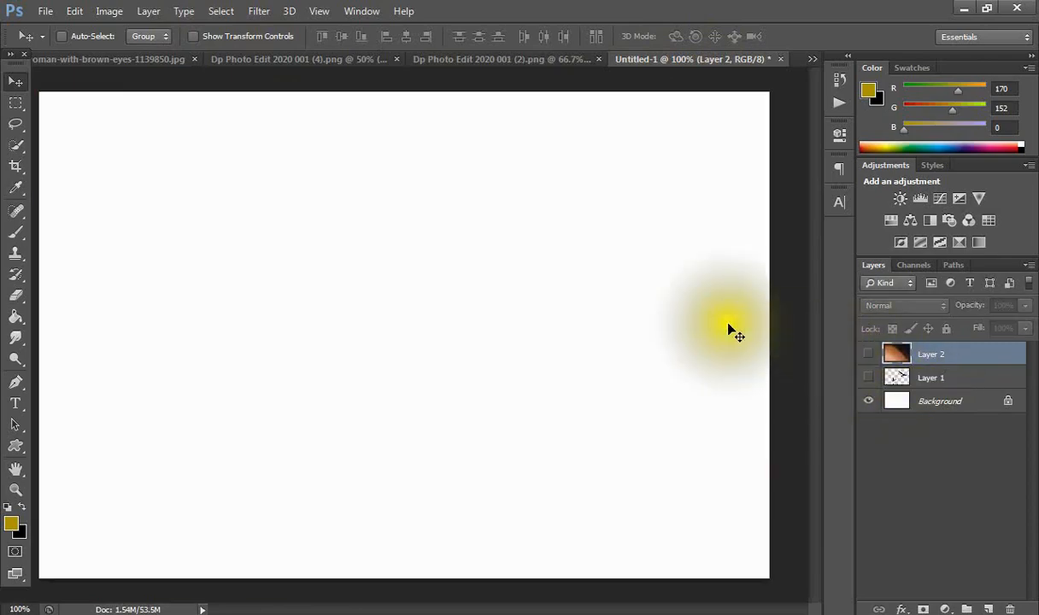
Step: Close the portrait photo and the birds image
left_click(164, 55)
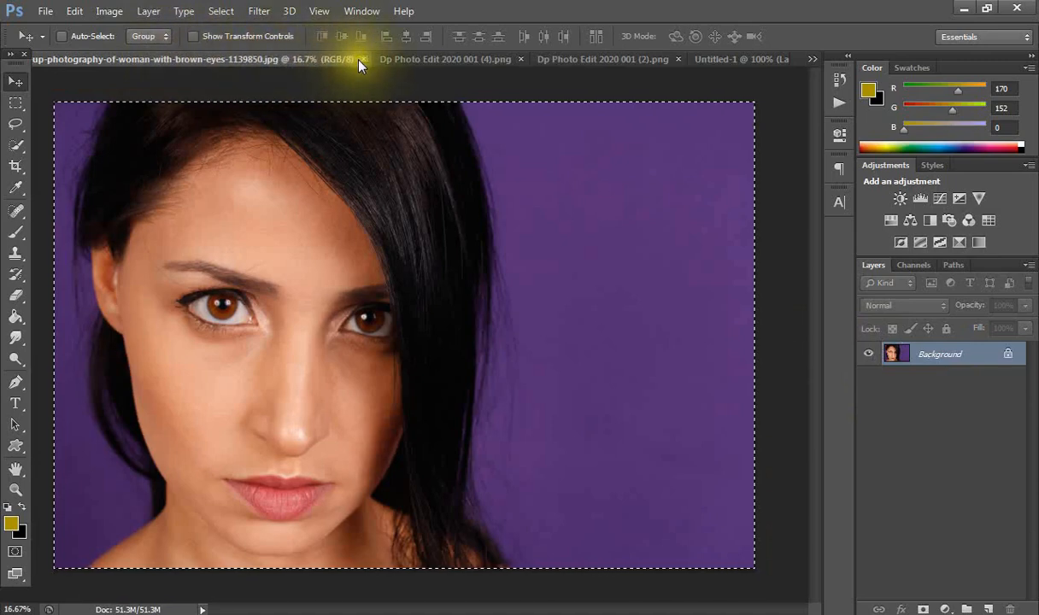
left_click(363, 59)
left_click(162, 59)
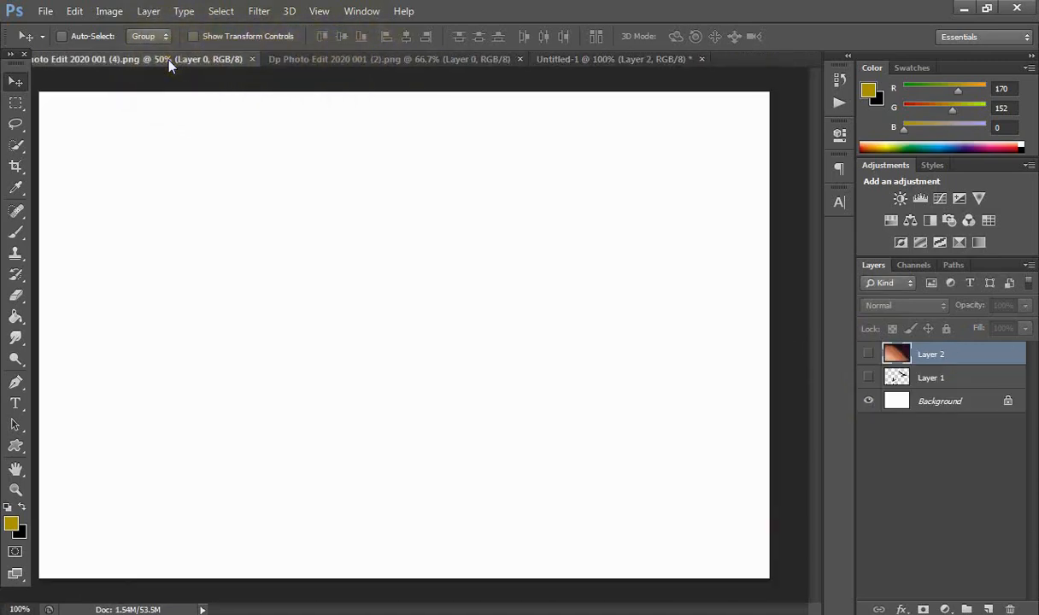
left_click(254, 59)
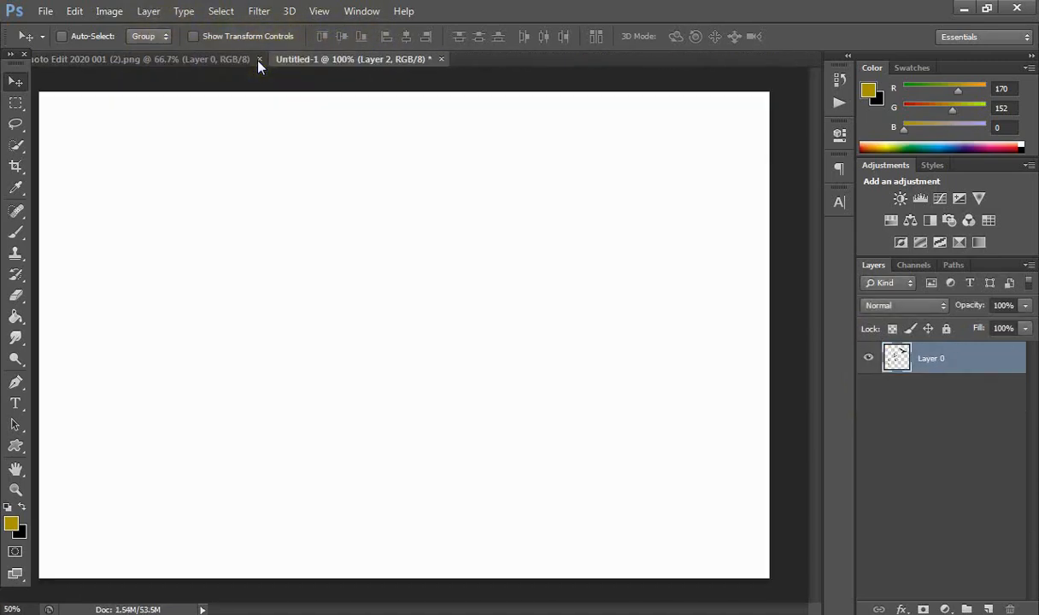
Step: Copy the black brush shape into Untitled-1, hide its layer and close Dp Photo Edit 2020 001 (2).png
left_click(205, 60)
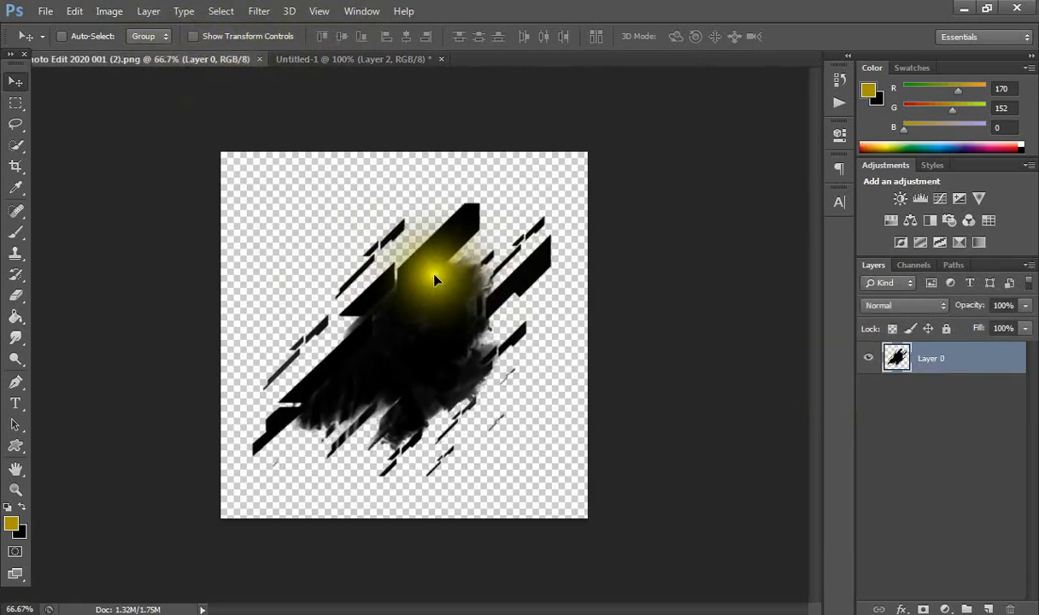
mouse_move(374, 96)
left_mouse_down()
mouse_move(367, 56)
mouse_move(390, 231)
mouse_move(418, 271)
left_mouse_up()
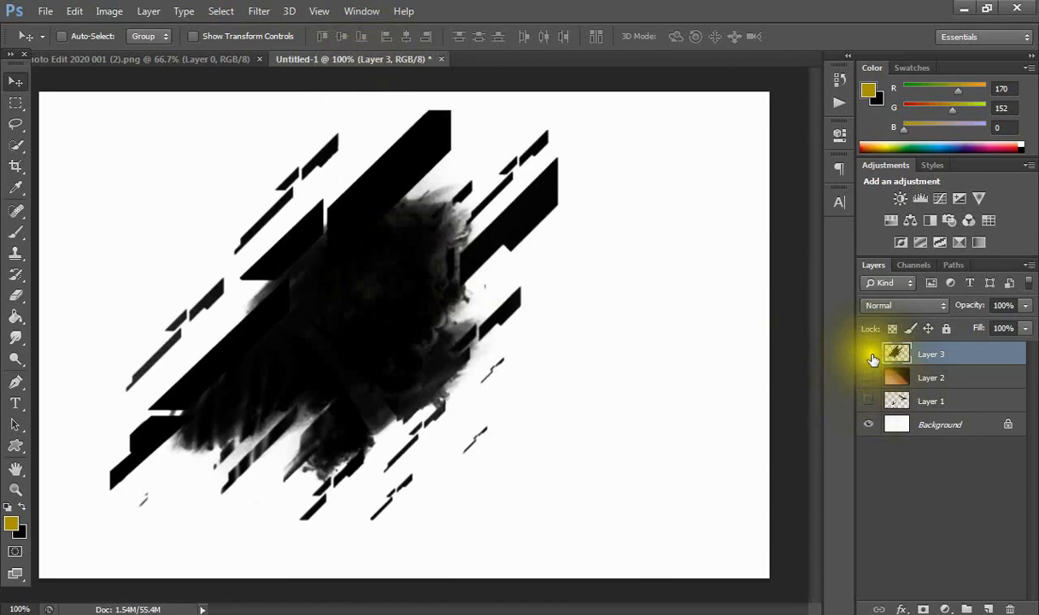
left_click(871, 355)
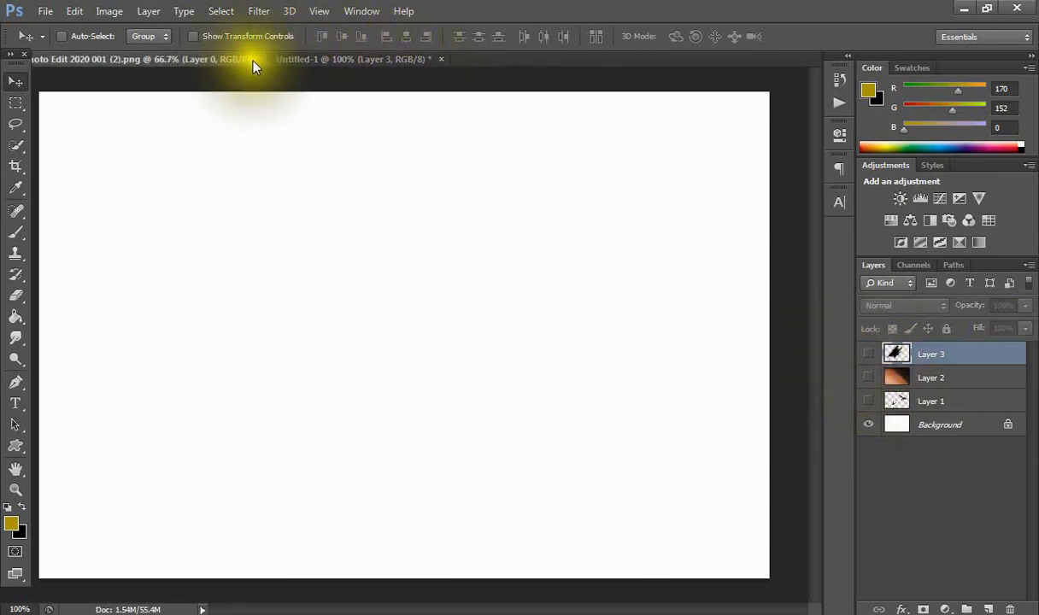
left_click(258, 59)
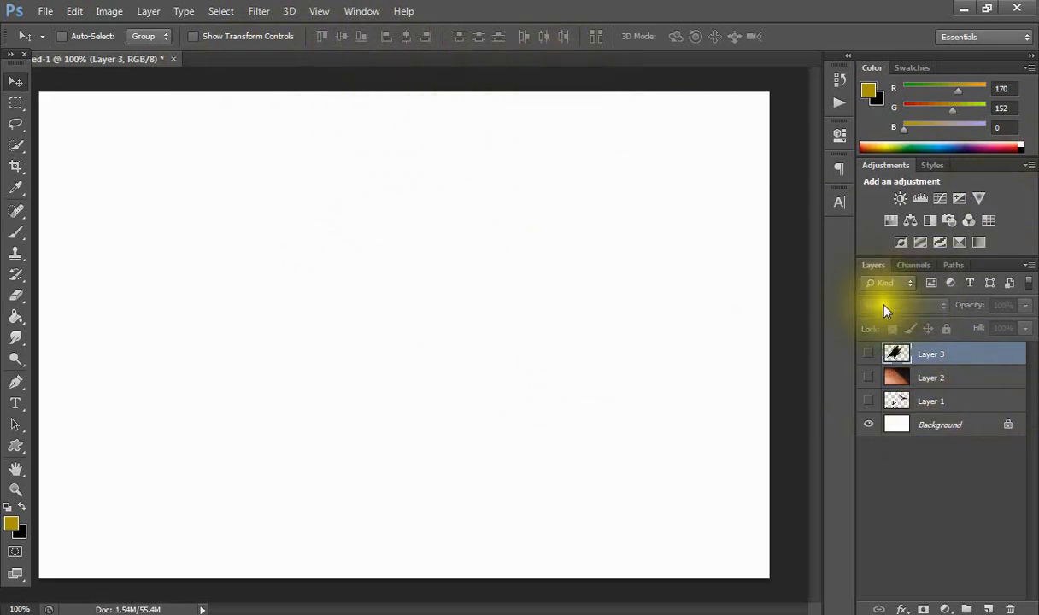
Step: Convert the locked Background into a regular layer named Layer 0 and leave it visible
left_click(899, 424)
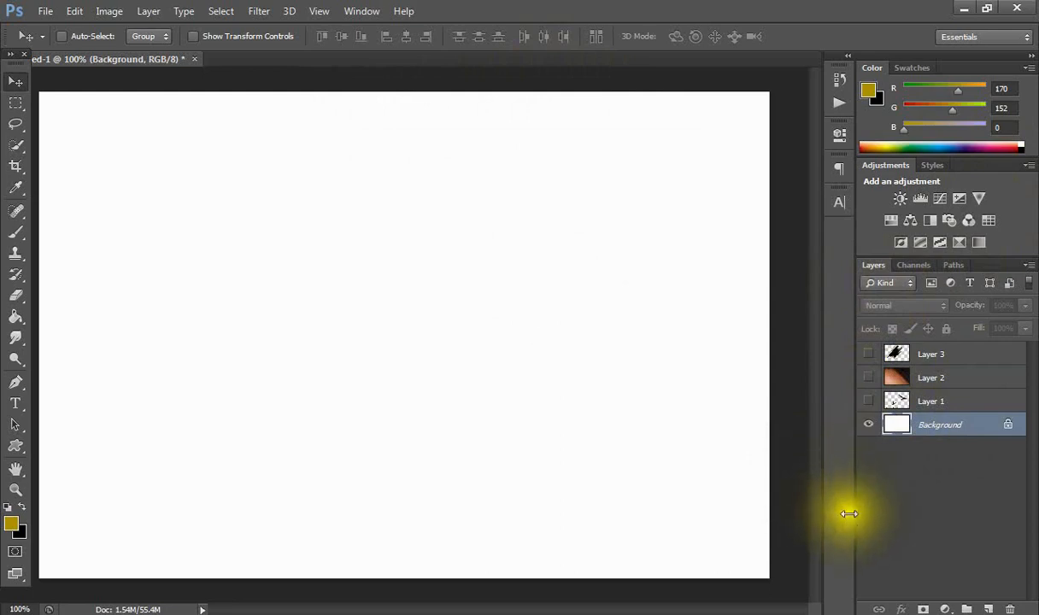
double_click(992, 427)
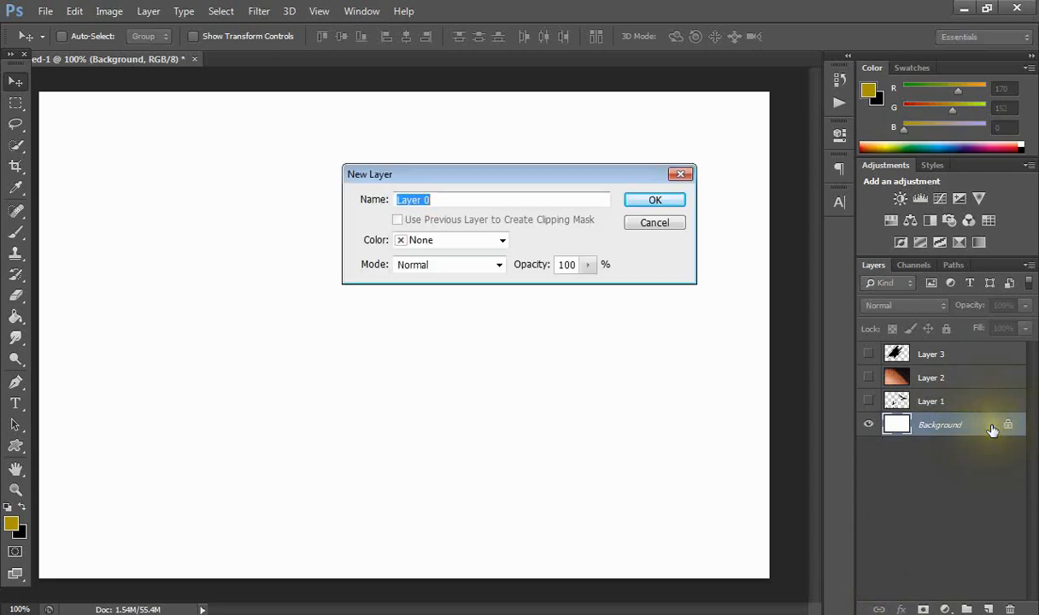
left_click(651, 201)
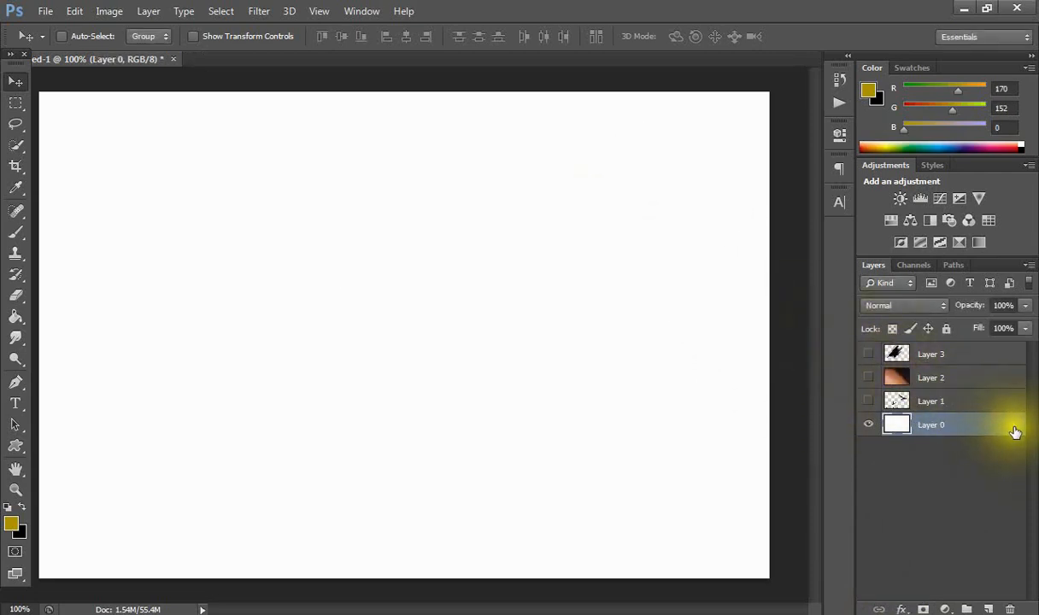
left_click(867, 427)
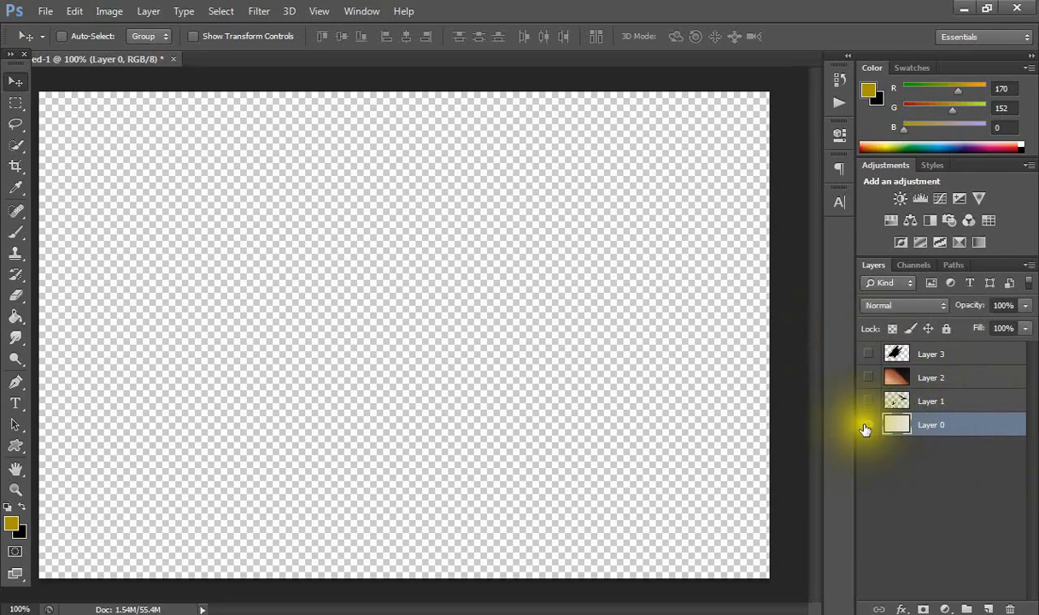
left_click(866, 426)
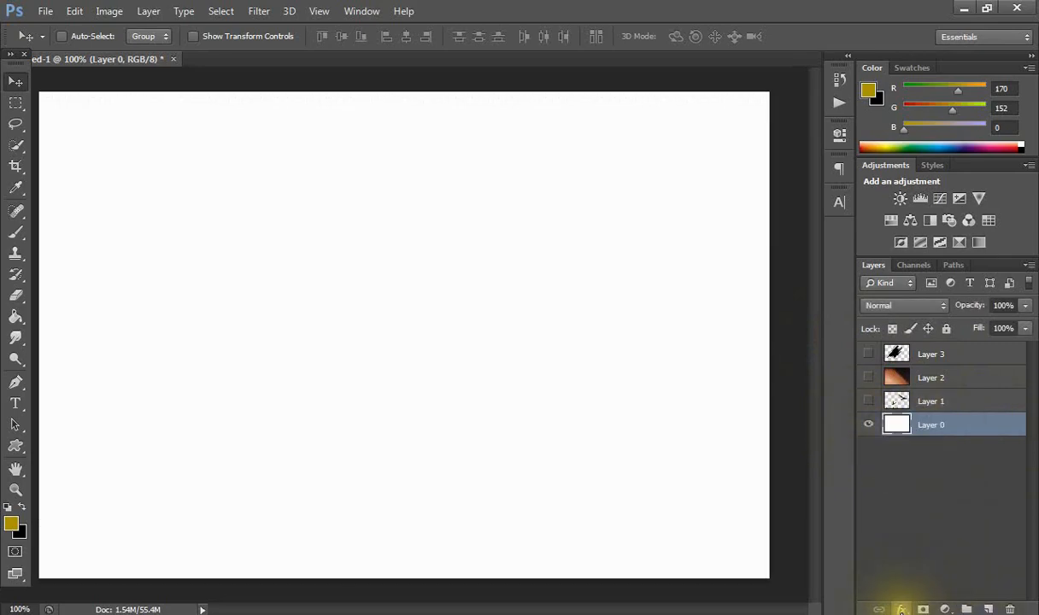
Step: Add a Gradient Overlay to Layer 0 and open its black-to-white gradient for editing
left_click(902, 608)
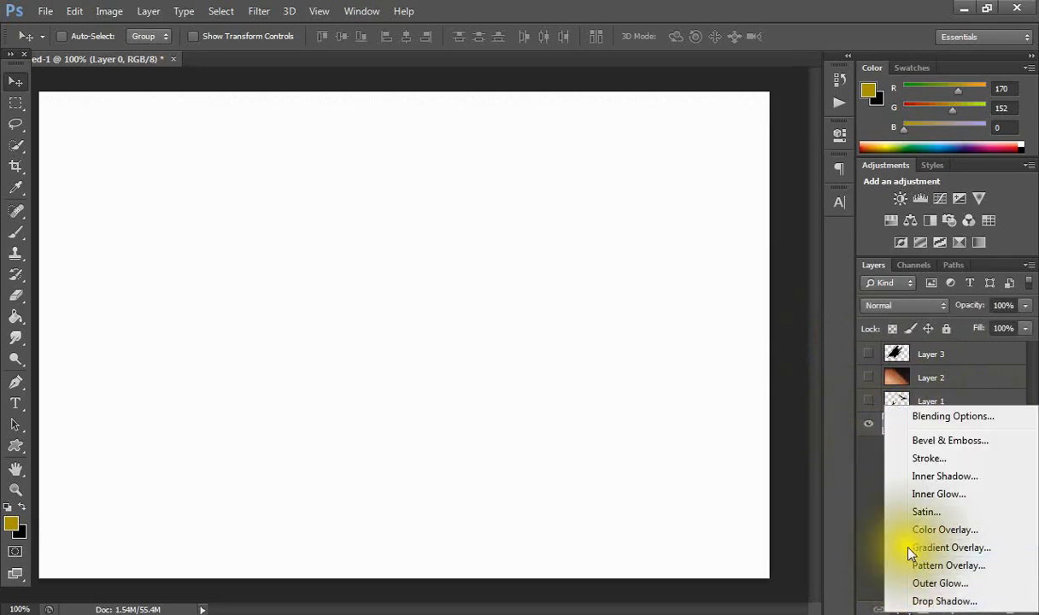
left_click(911, 550)
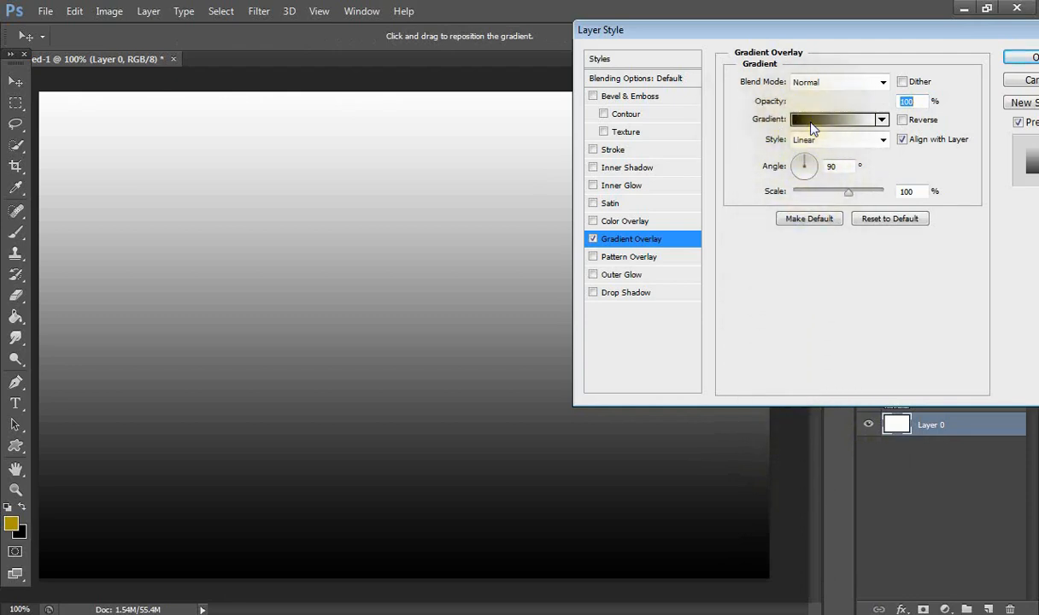
left_click(813, 121)
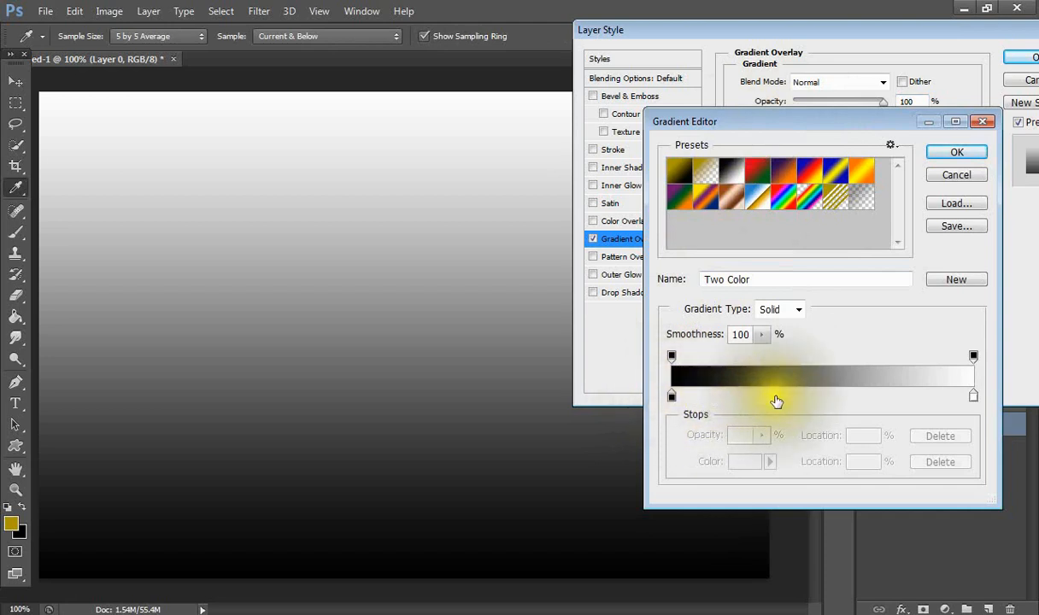
Step: Change the gradient's black color stop to orange ff8400 and accept the edited gradient
left_click(669, 400)
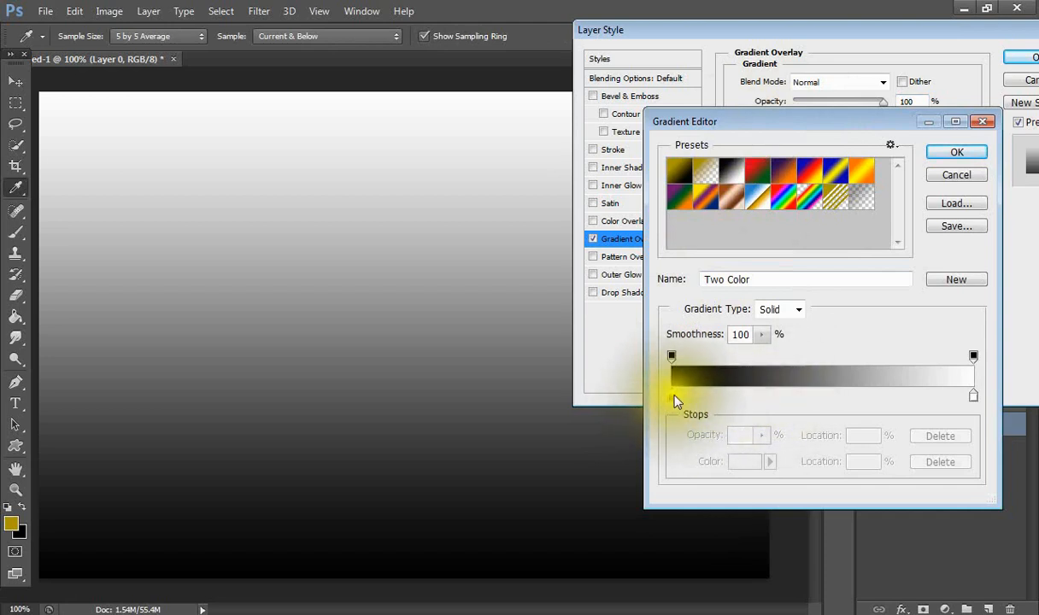
left_click(671, 397)
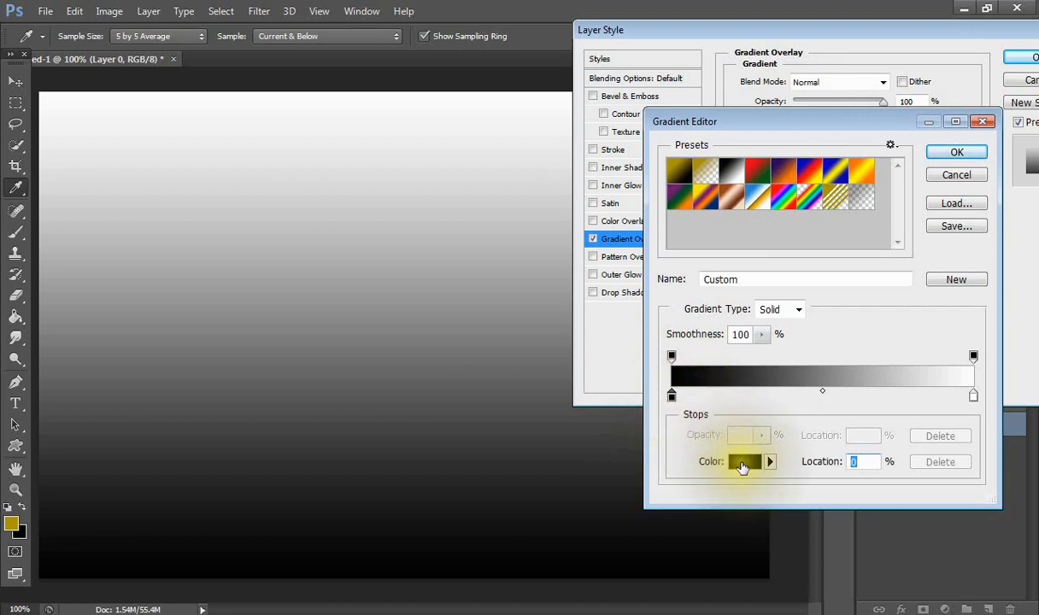
double_click(670, 396)
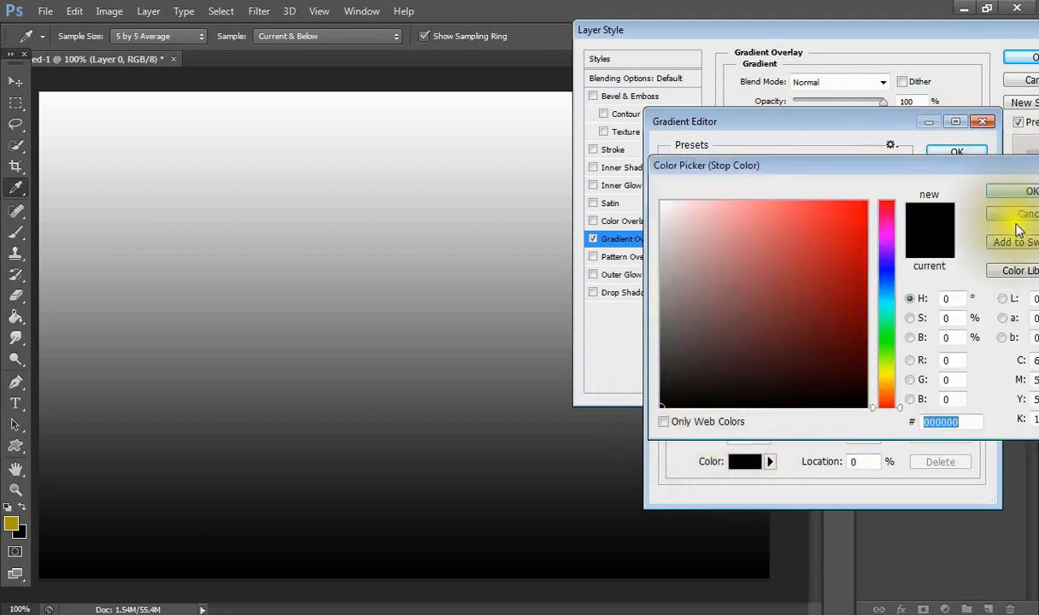
left_click(1021, 191)
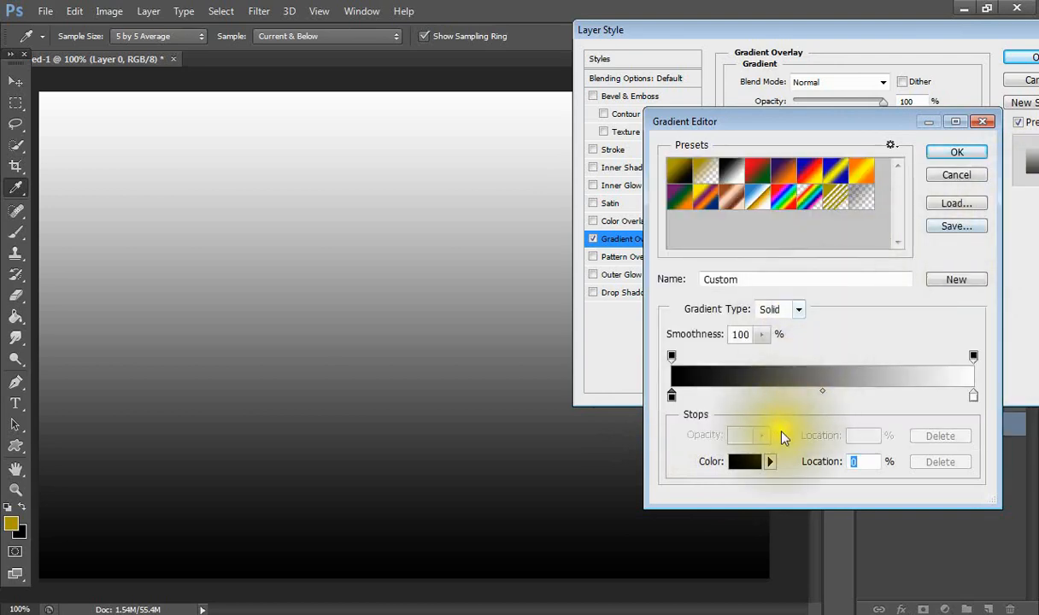
left_click(745, 461)
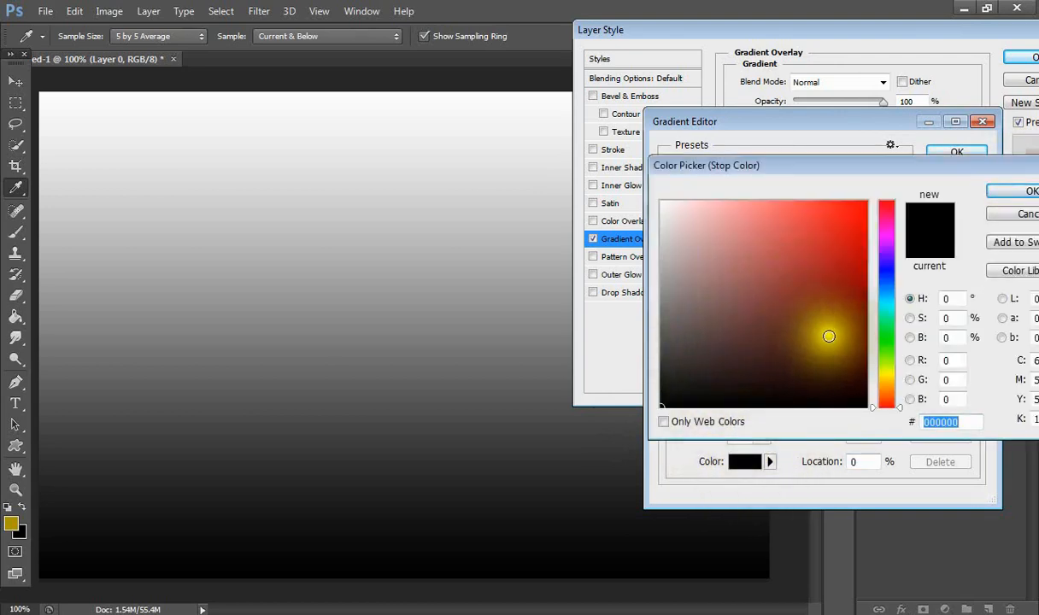
left_click(889, 389)
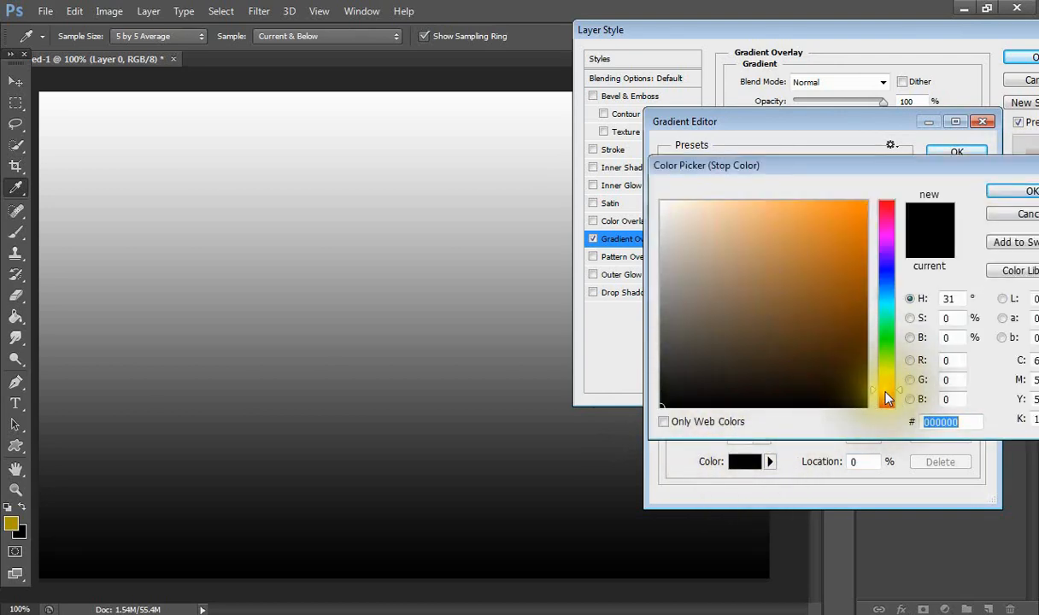
left_click_drag(860, 348, 896, 174)
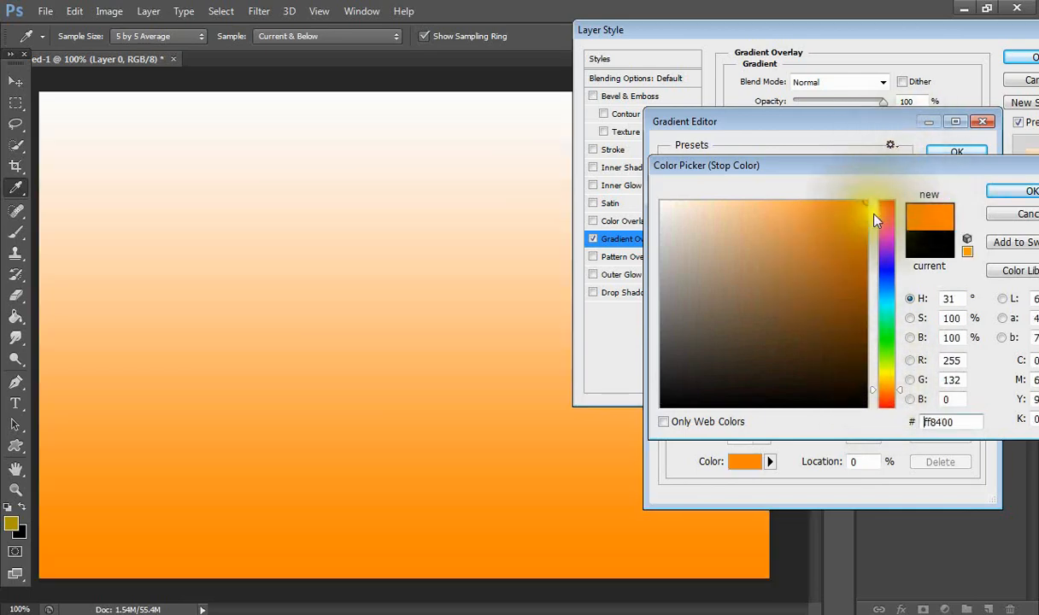
left_click(1004, 195)
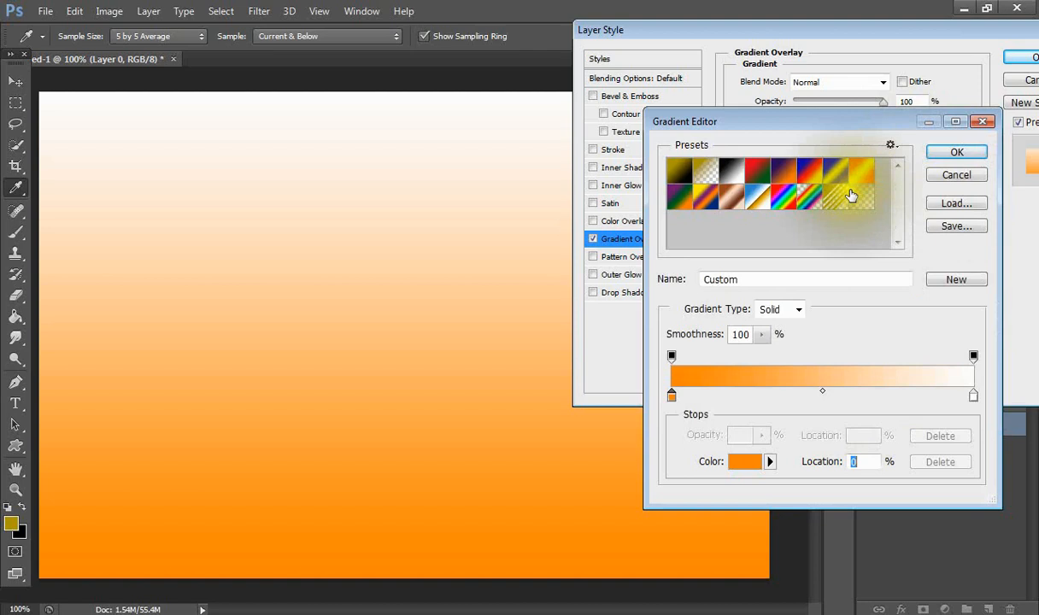
left_click(954, 155)
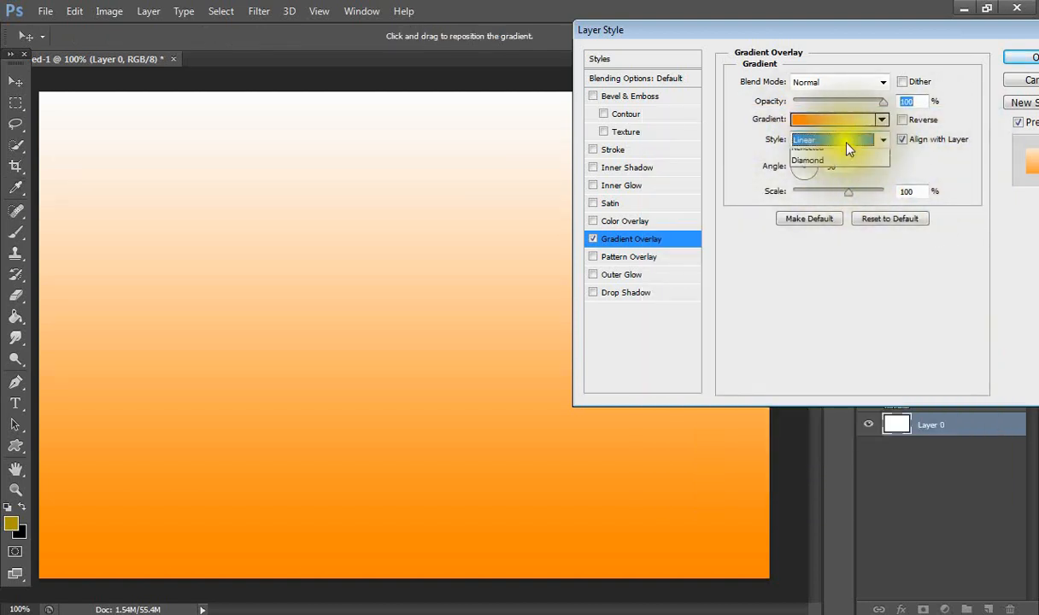
Step: Try the Angle, Reflected and Diamond styles on the Gradient Overlay
left_click(786, 173)
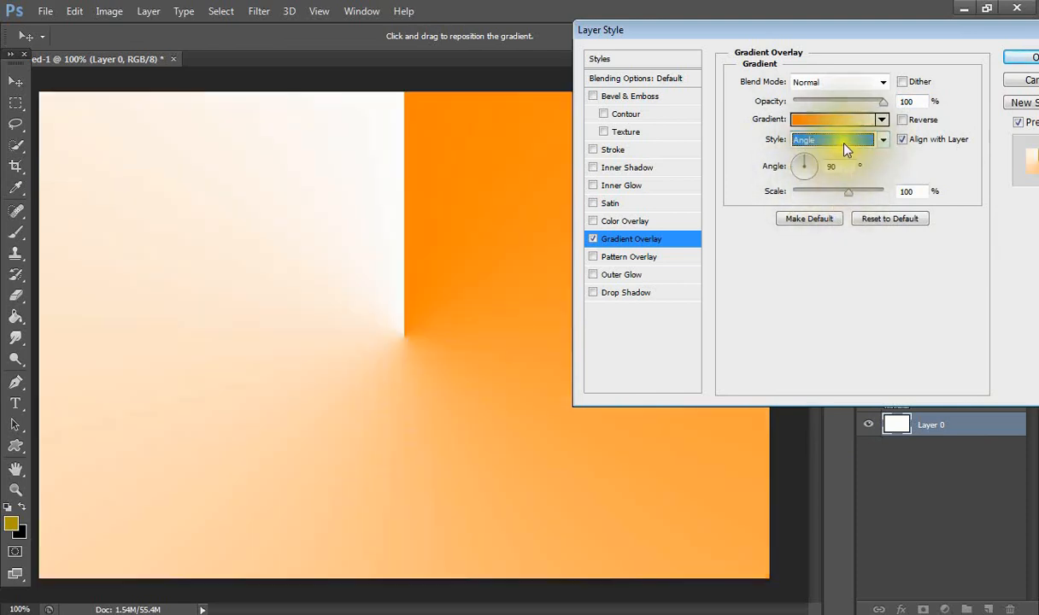
left_click(844, 144)
left_click(790, 191)
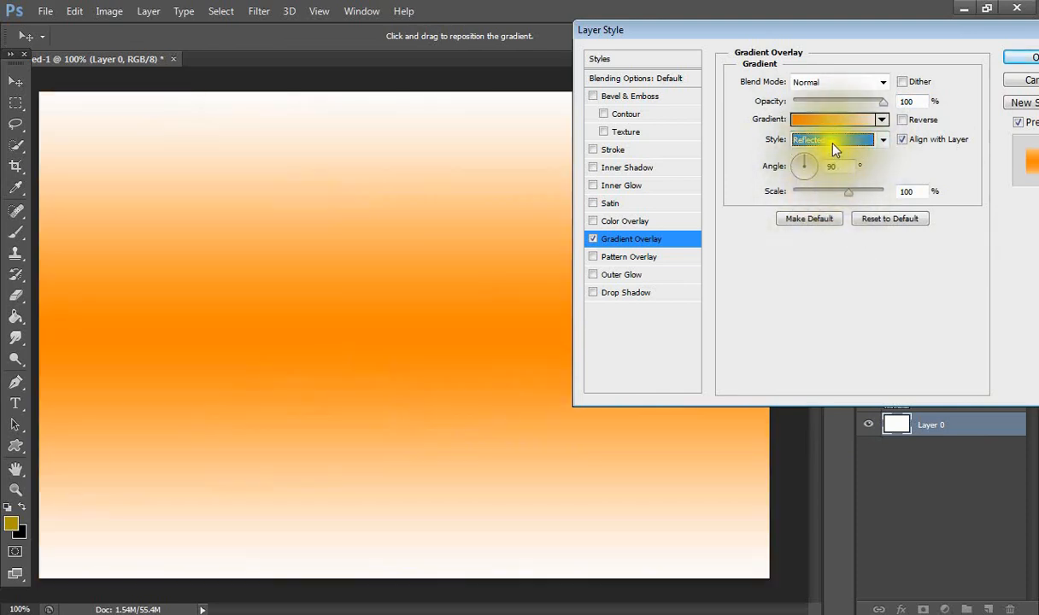
left_click(834, 143)
left_click(820, 198)
Step: Set the Gradient Overlay to a reversed Radial style at about 133% scale and apply the layer style
left_click(831, 144)
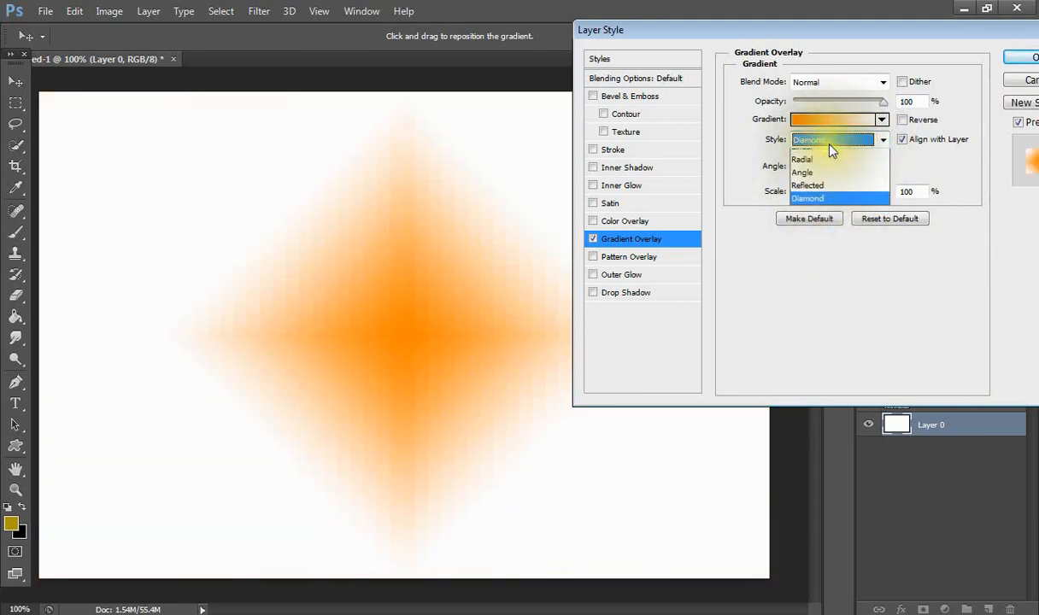
left_click(825, 161)
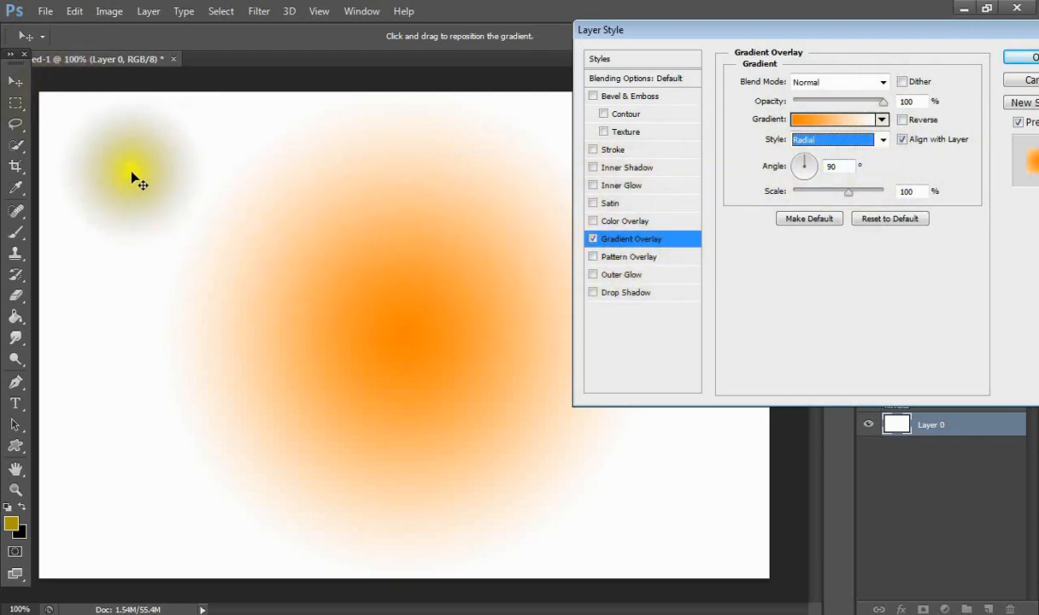
left_click(902, 121)
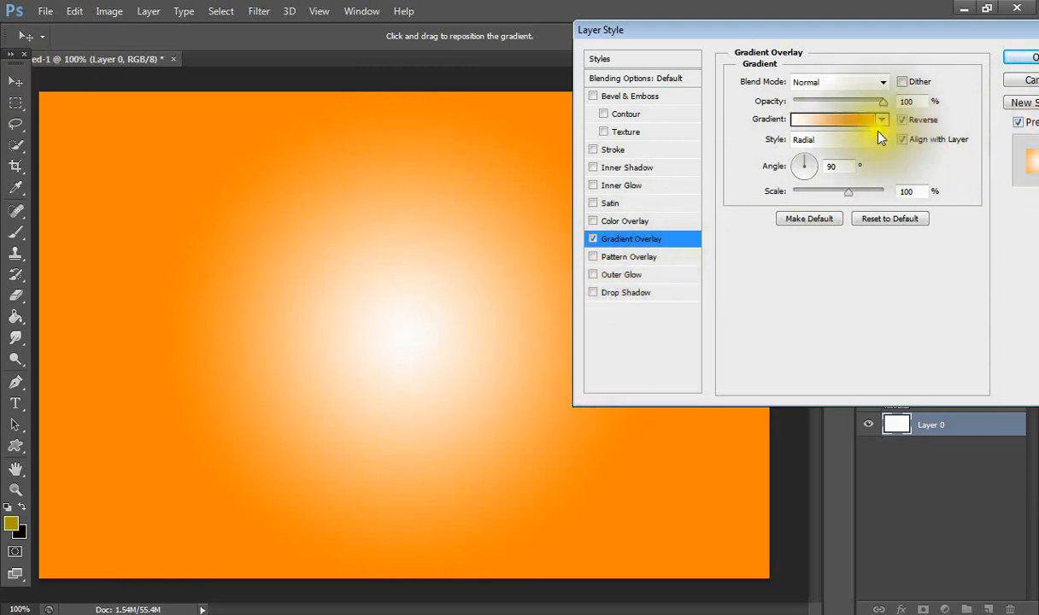
left_click_drag(847, 201, 872, 199)
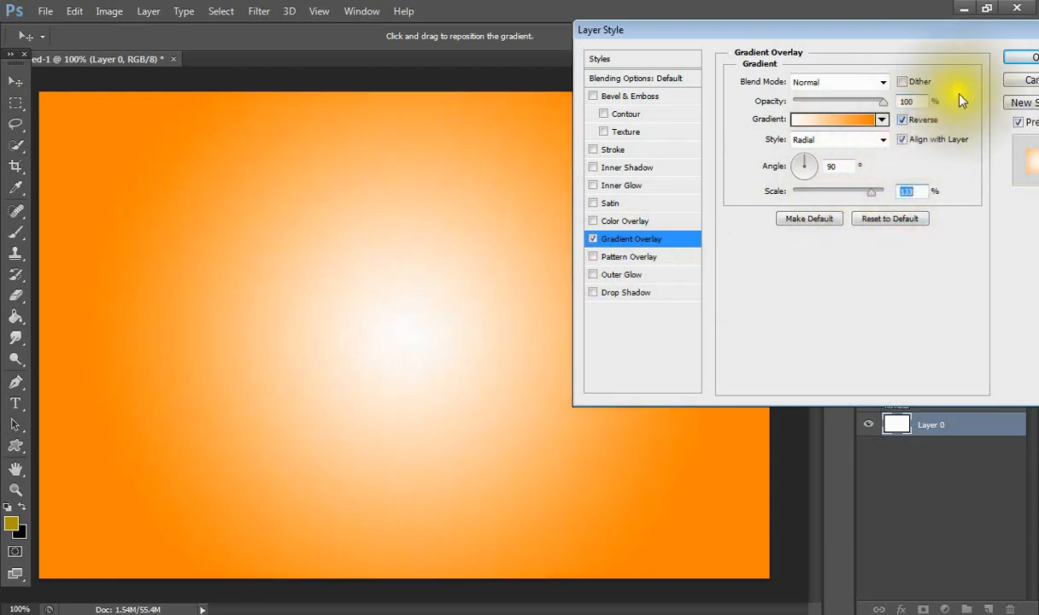
left_click(1028, 57)
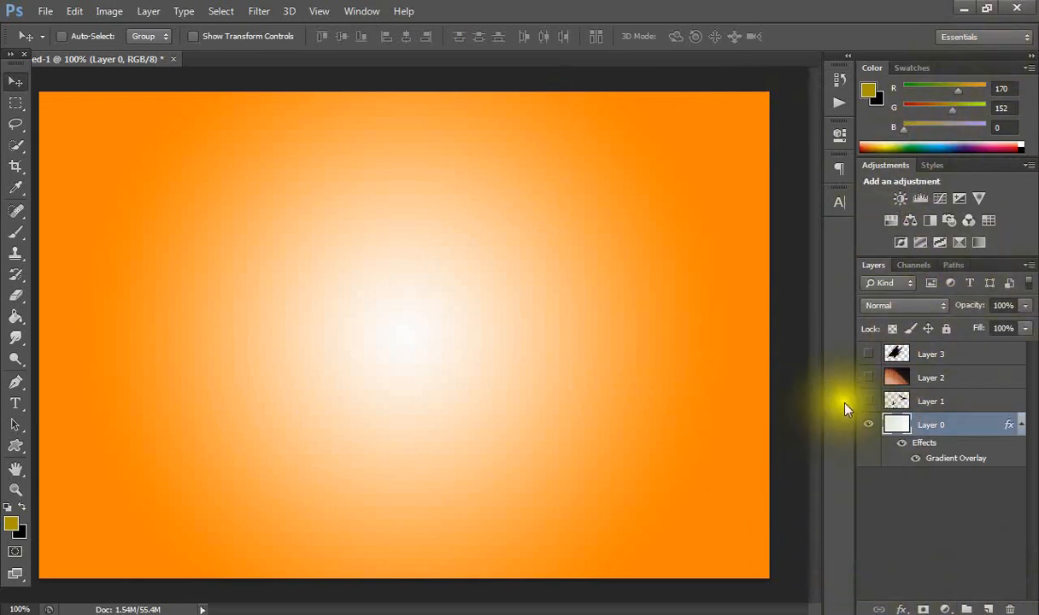
Step: Show Layer 3 and use Free Transform to shrink the black brush shape, centering it at about X 442 px, Y 280 px
left_click(868, 353)
left_click(935, 352)
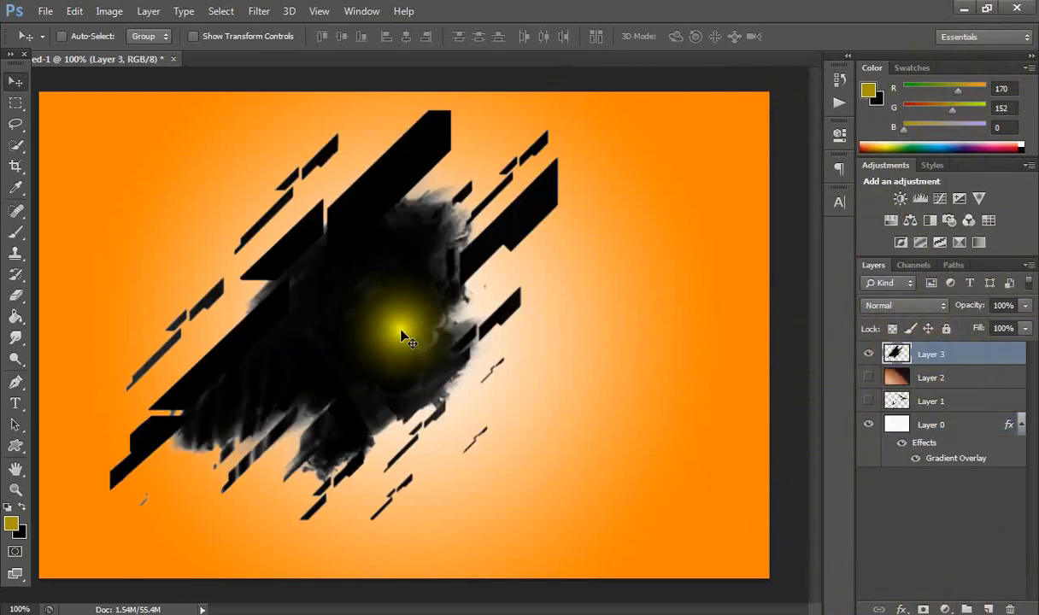
left_click(71, 10)
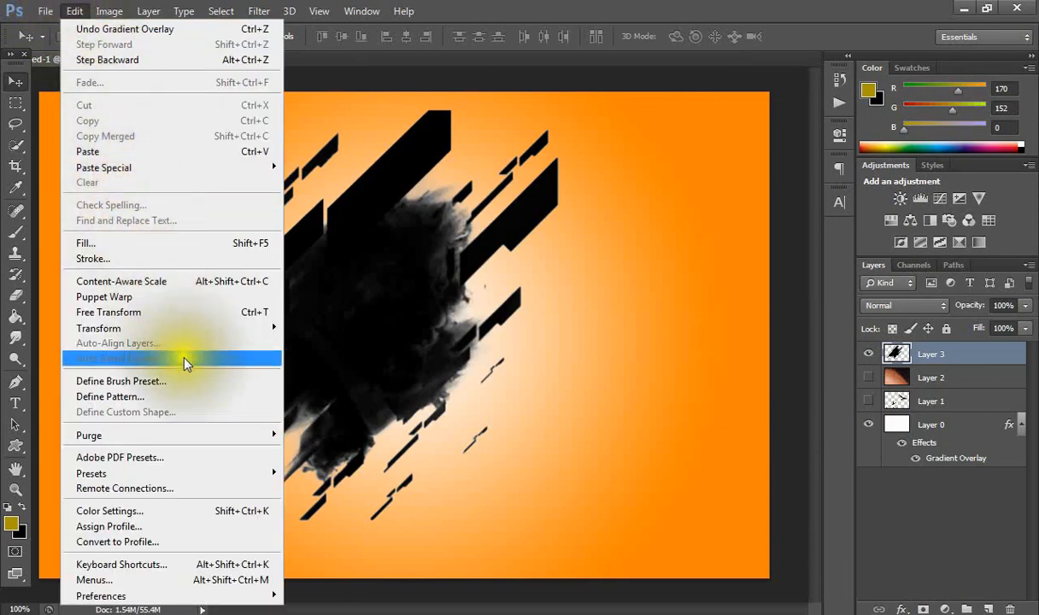
left_click(175, 304)
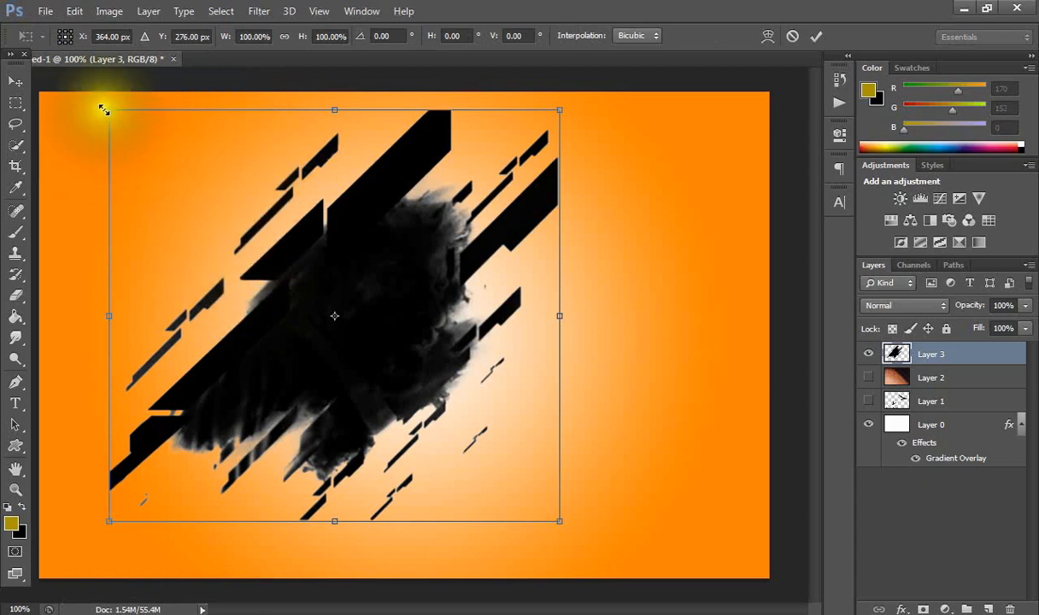
left_click_drag(107, 111, 172, 165)
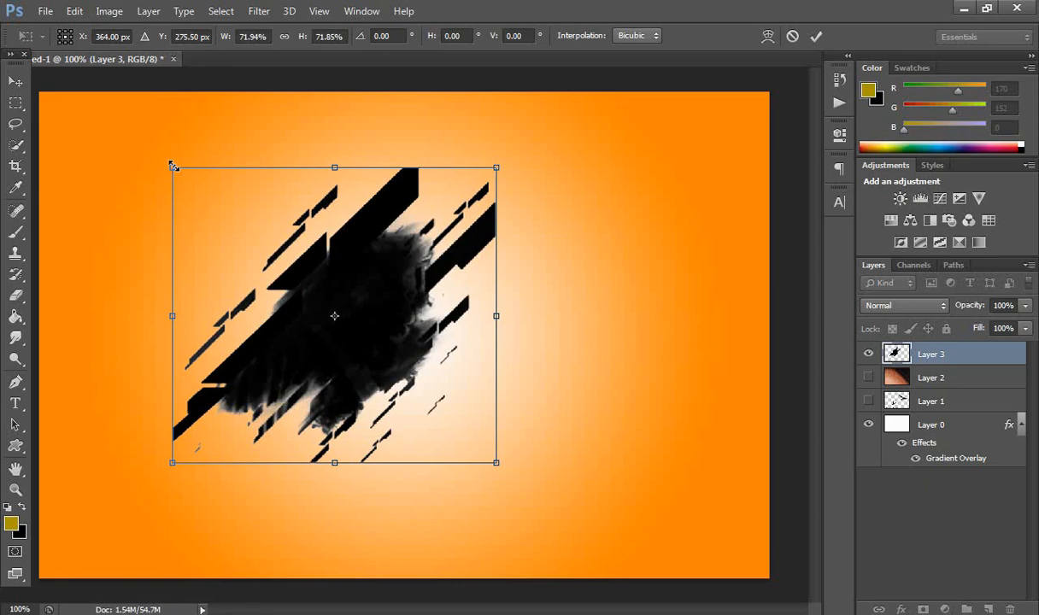
left_click_drag(330, 241, 389, 249)
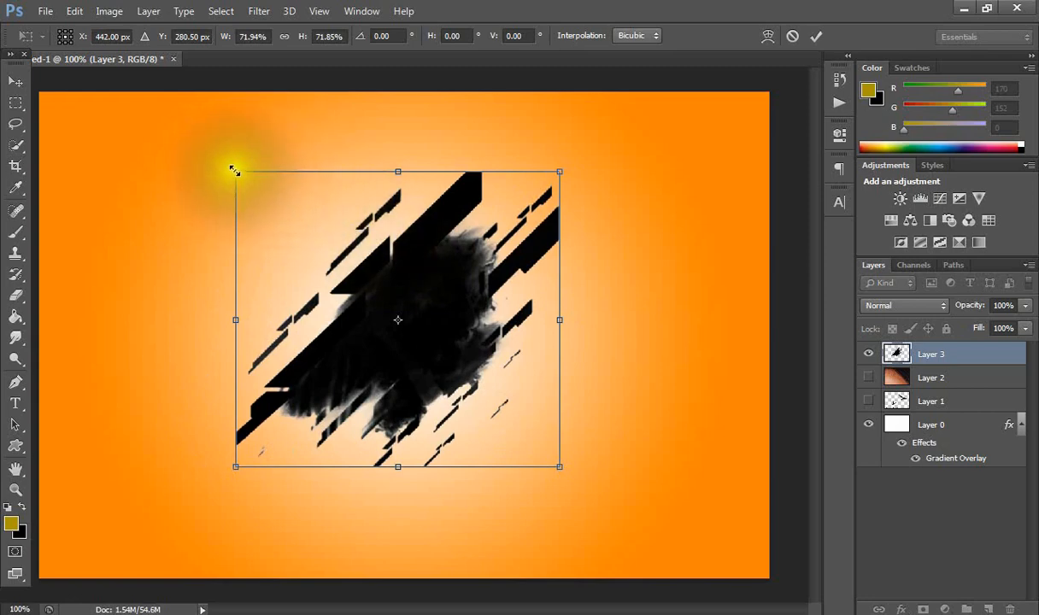
left_click_drag(234, 171, 260, 190)
key("Return")
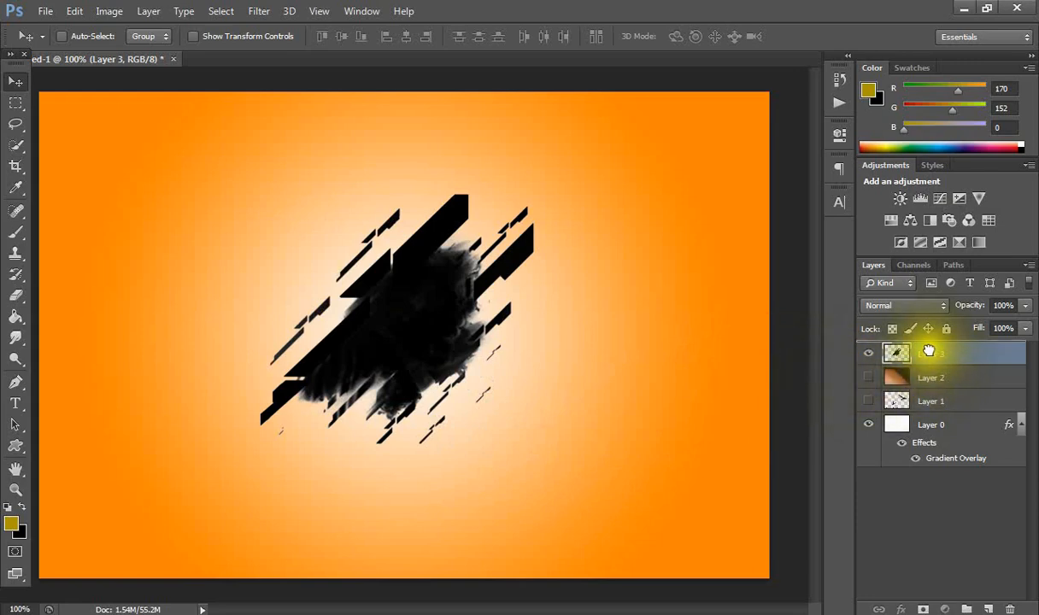
Step: Show the portrait Layer 2 above Layer 3 and scale it down to about 9.5% with Free Transform
left_click_drag(927, 349, 923, 350)
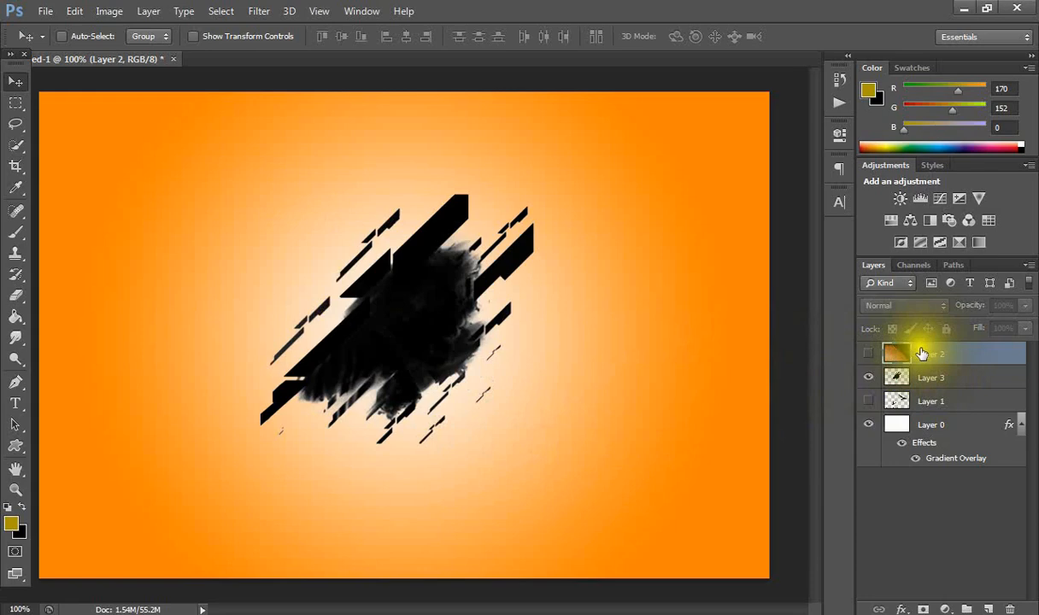
left_click(868, 353)
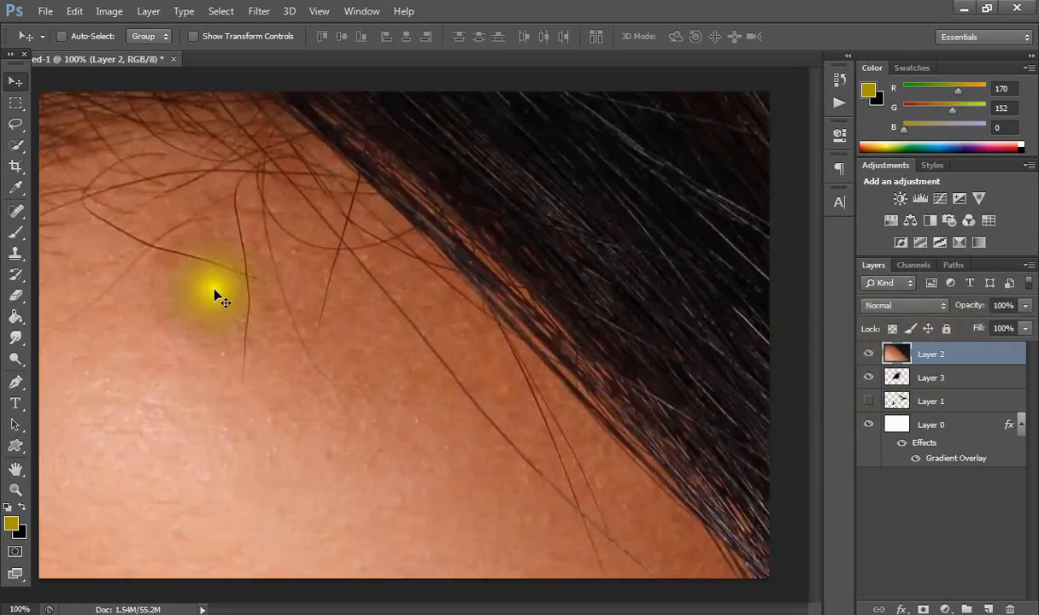
left_click(17, 487)
left_click(158, 150, "alt")
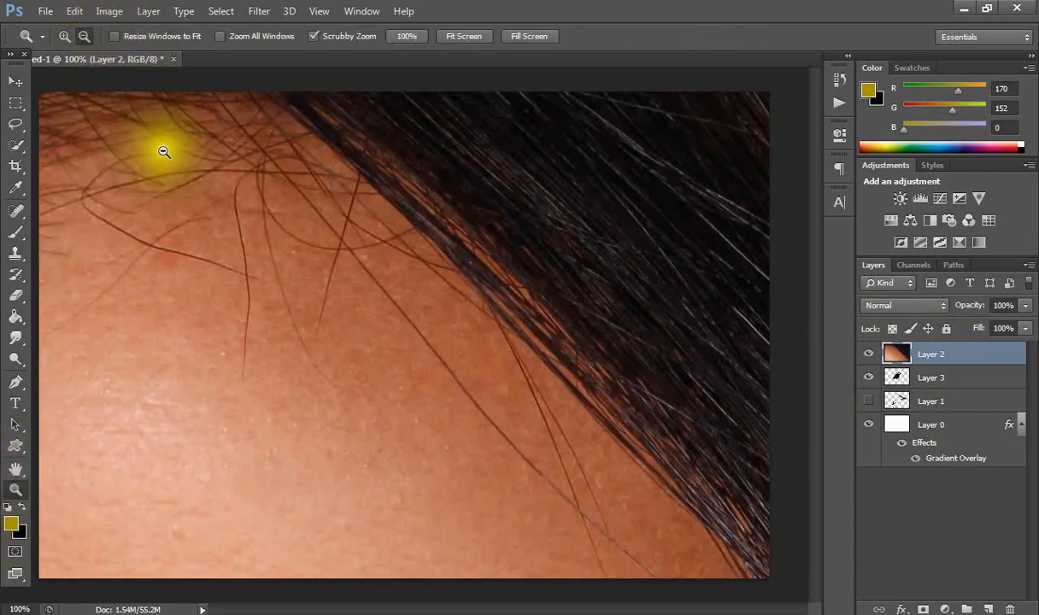
left_click(68, 69, "alt")
left_click(77, 11)
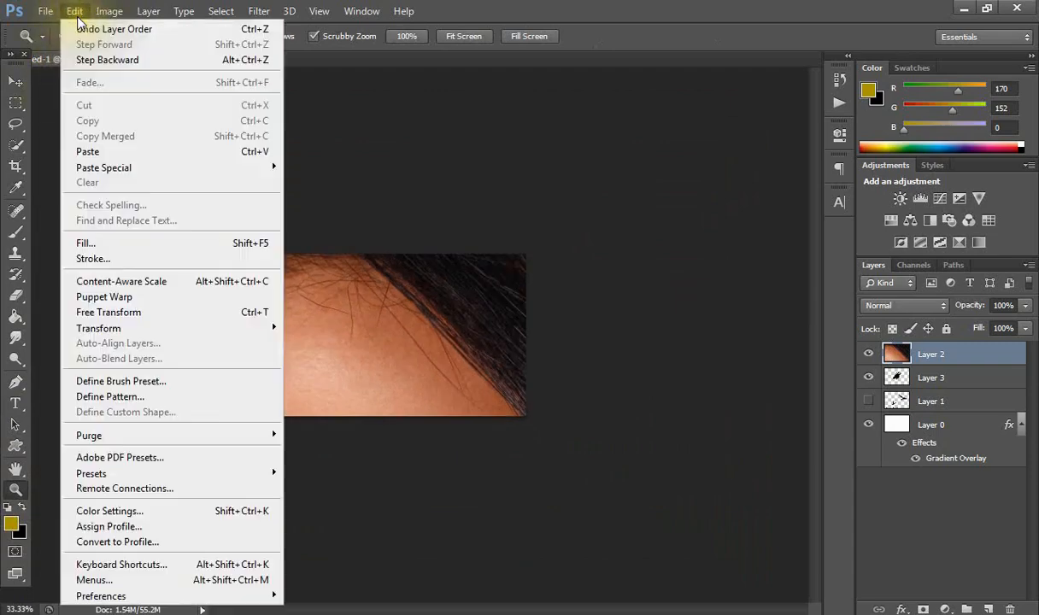
left_click(176, 314)
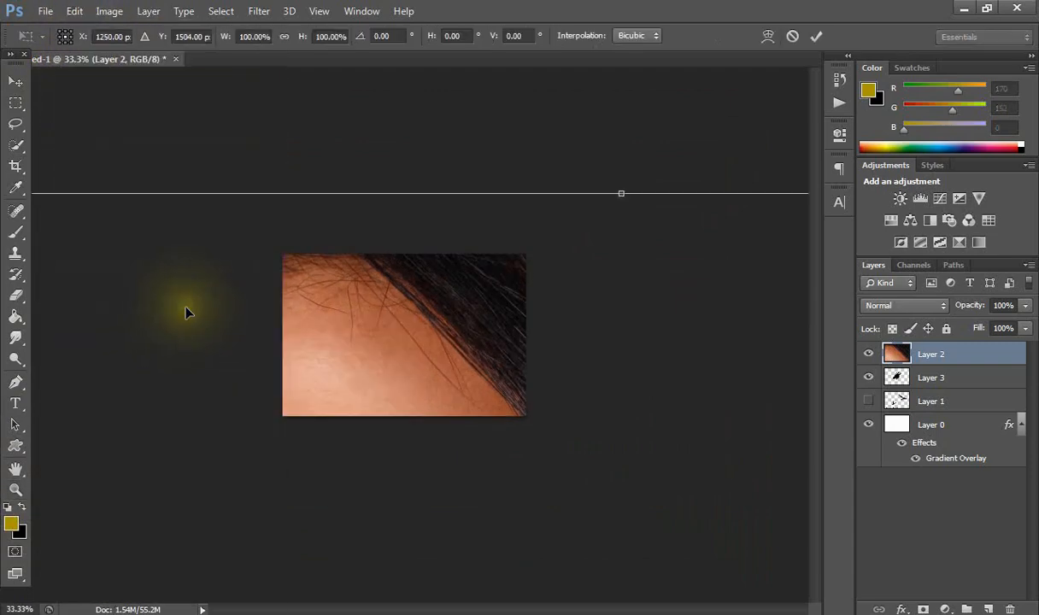
left_click_drag(139, 299, 296, 273)
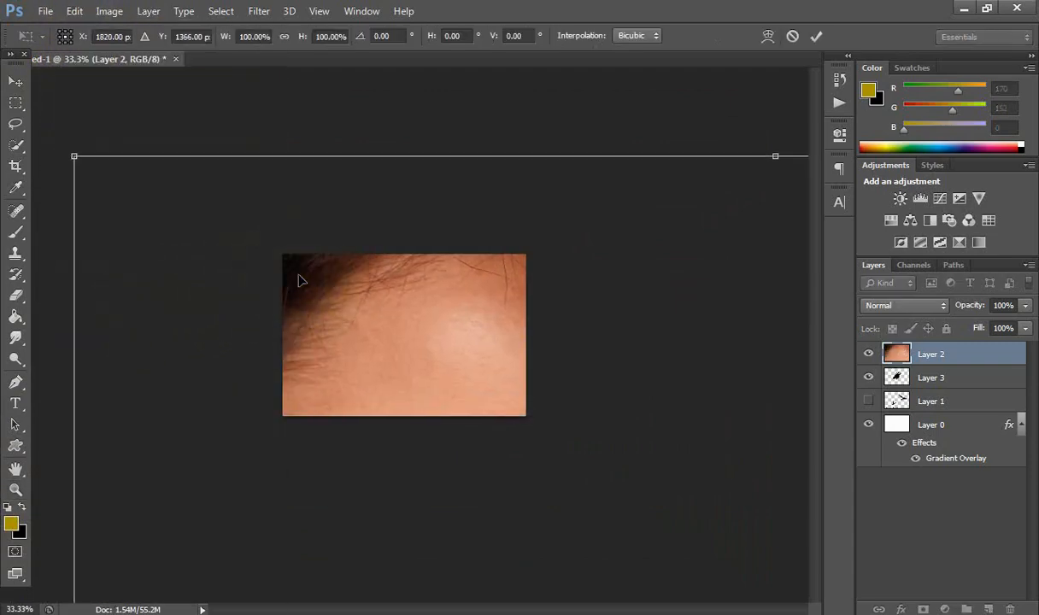
left_click_drag(74, 156, 369, 330)
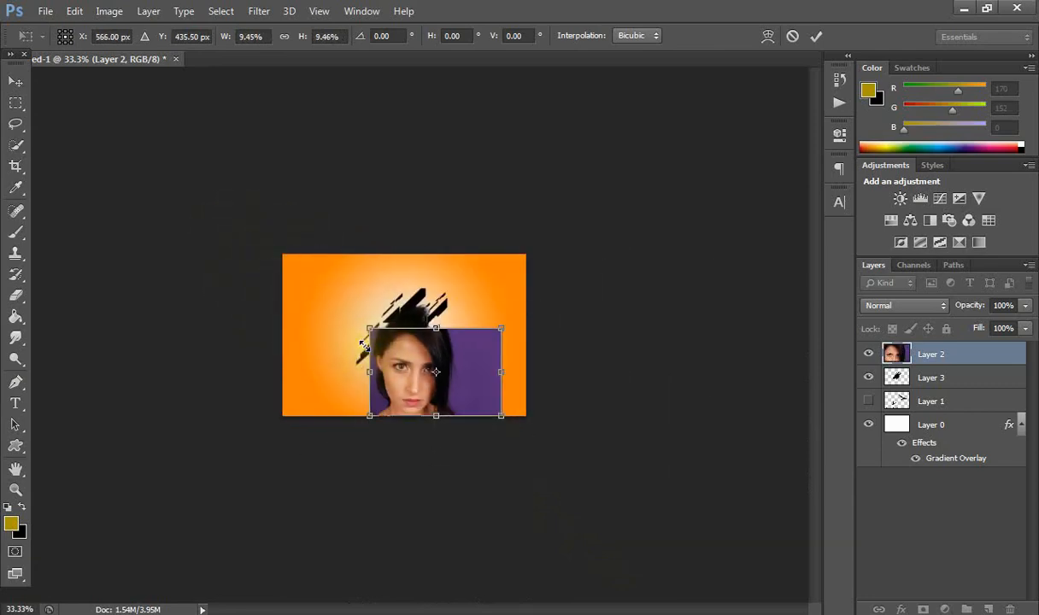
key("Return")
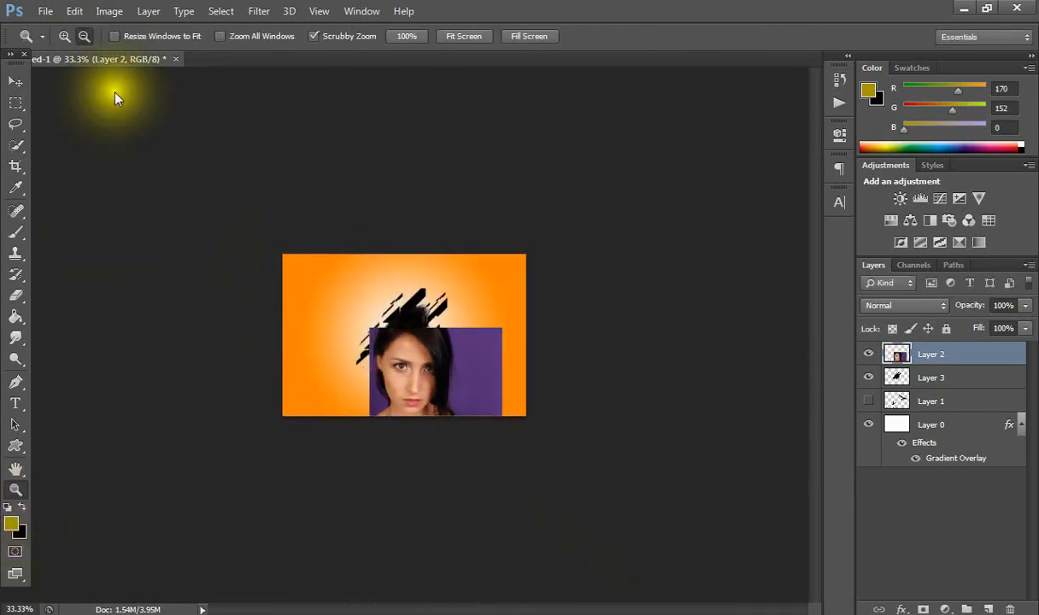
Step: Move the portrait up so the woman's face covers the black brush shape
left_click(431, 371)
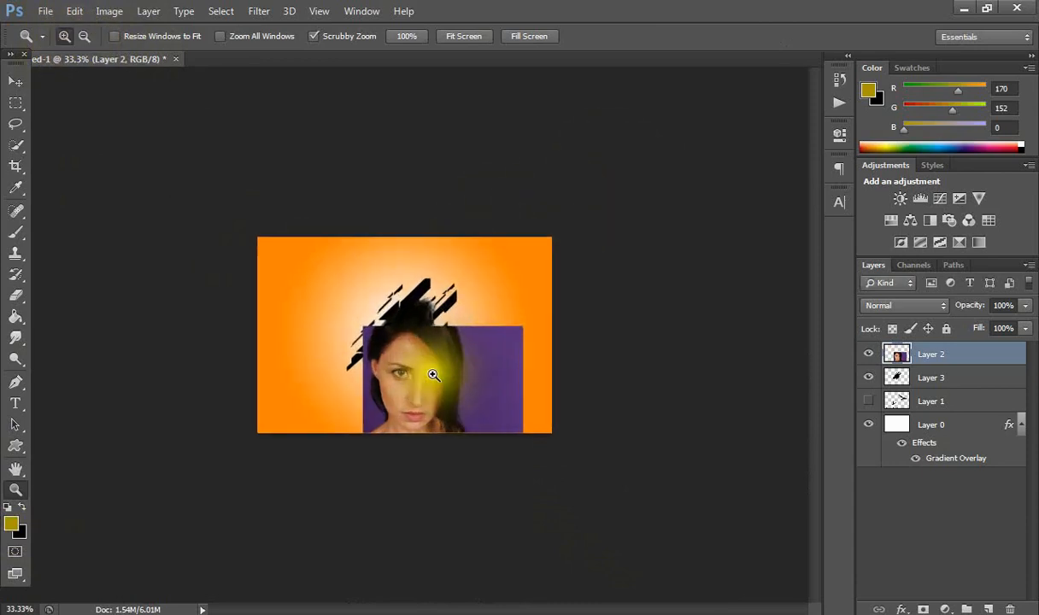
left_click(433, 374)
left_click(15, 81)
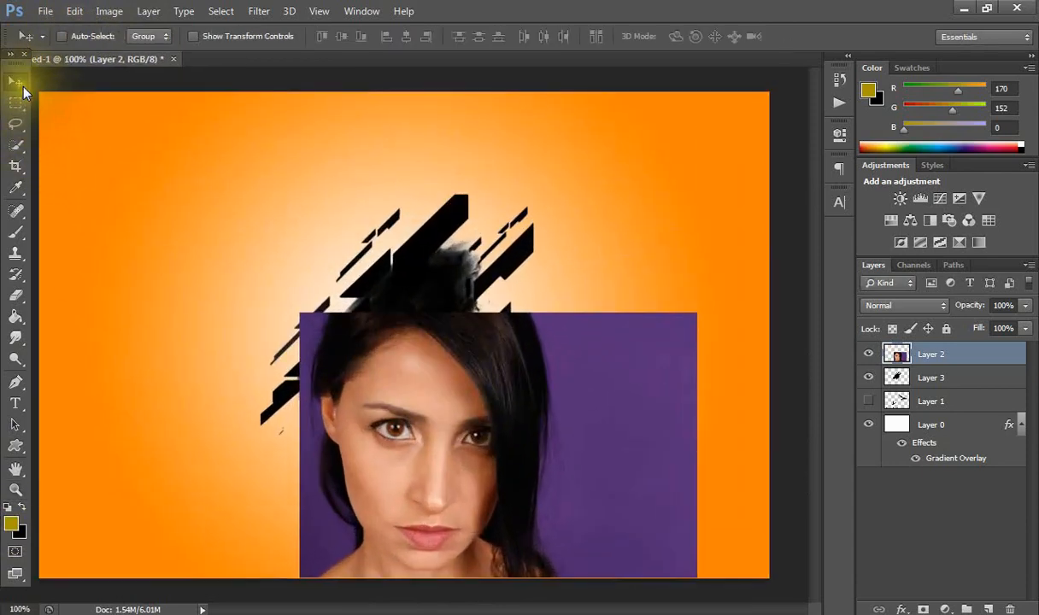
left_click_drag(372, 386, 348, 260)
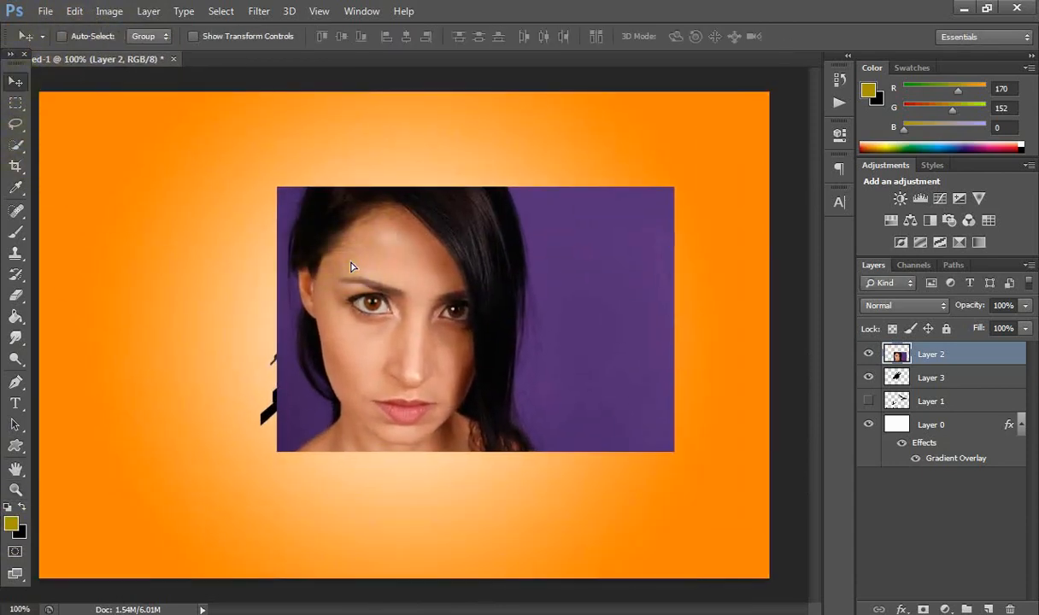
Step: Lower the opacity of Layer 2 to 55%
left_click(868, 400)
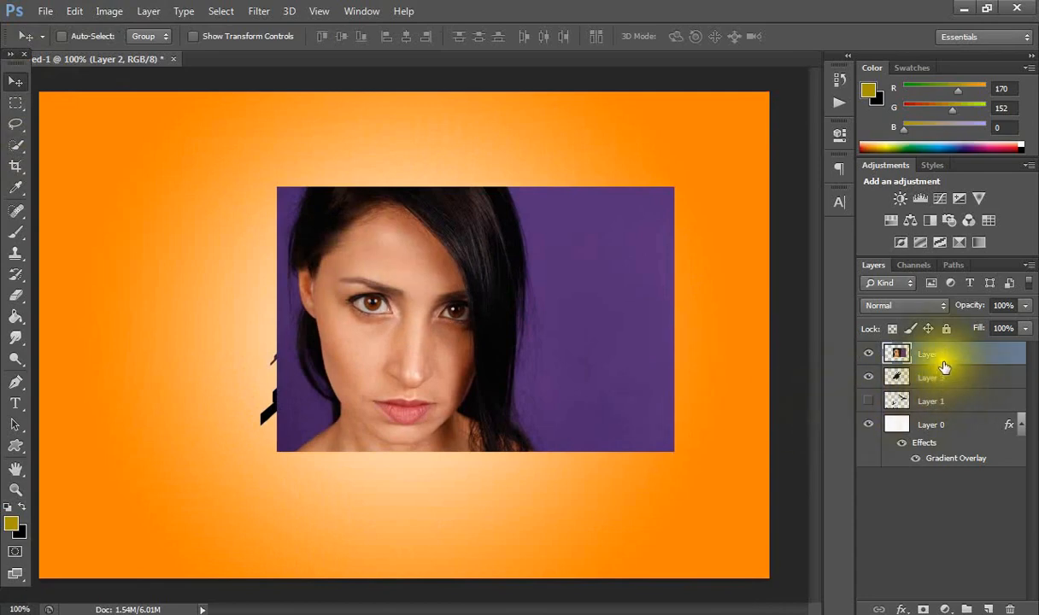
left_click(1024, 305)
left_click_drag(991, 333, 988, 333)
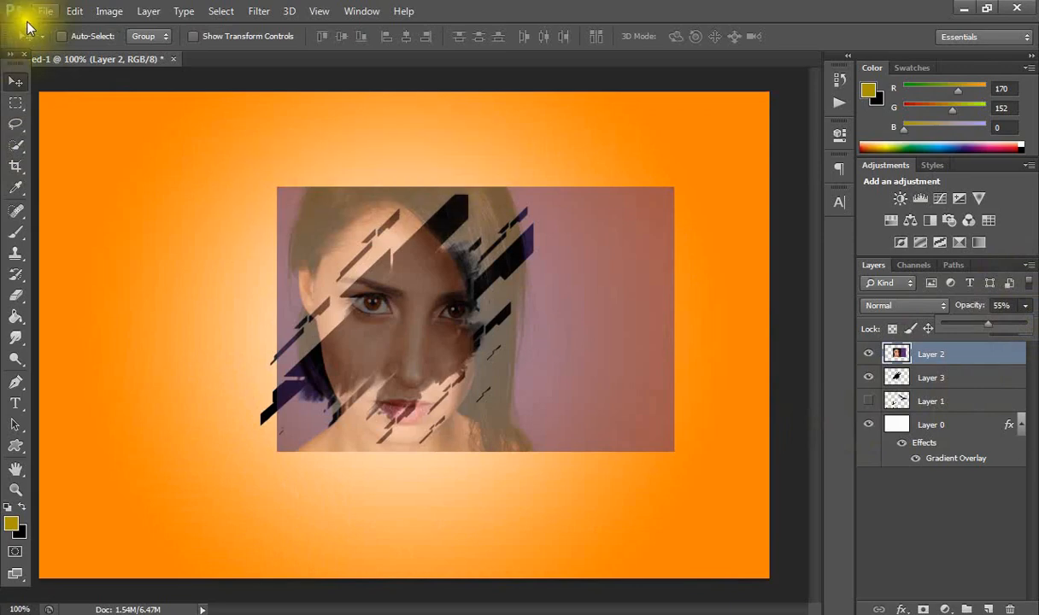
Step: Scale the portrait on Layer 2 down slightly with Free Transform and shift it so the face lies over the brush shape
left_click(74, 11)
left_click(171, 306)
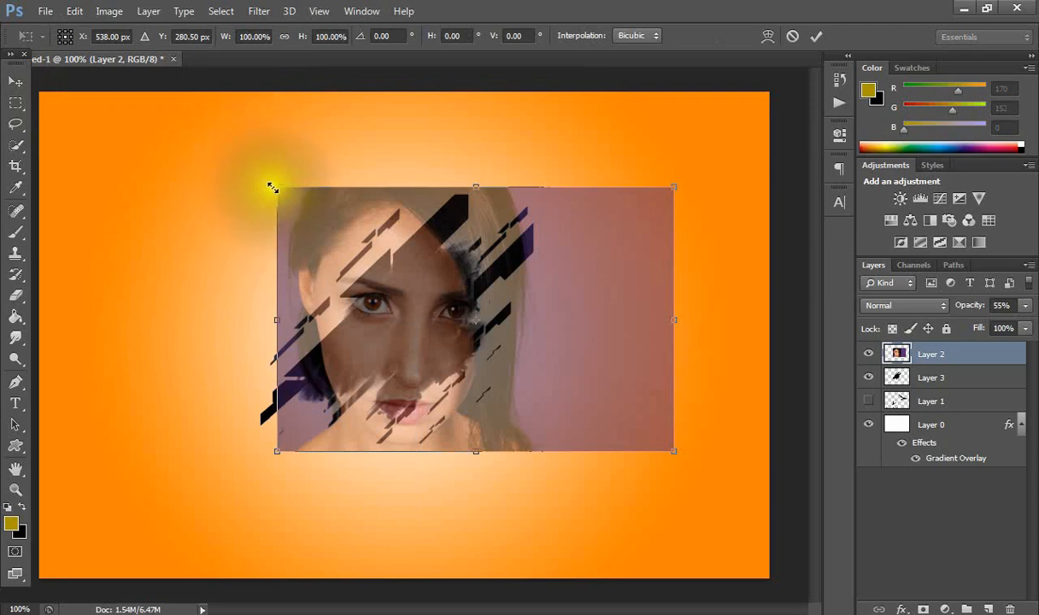
left_click_drag(272, 187, 290, 201)
key("Return")
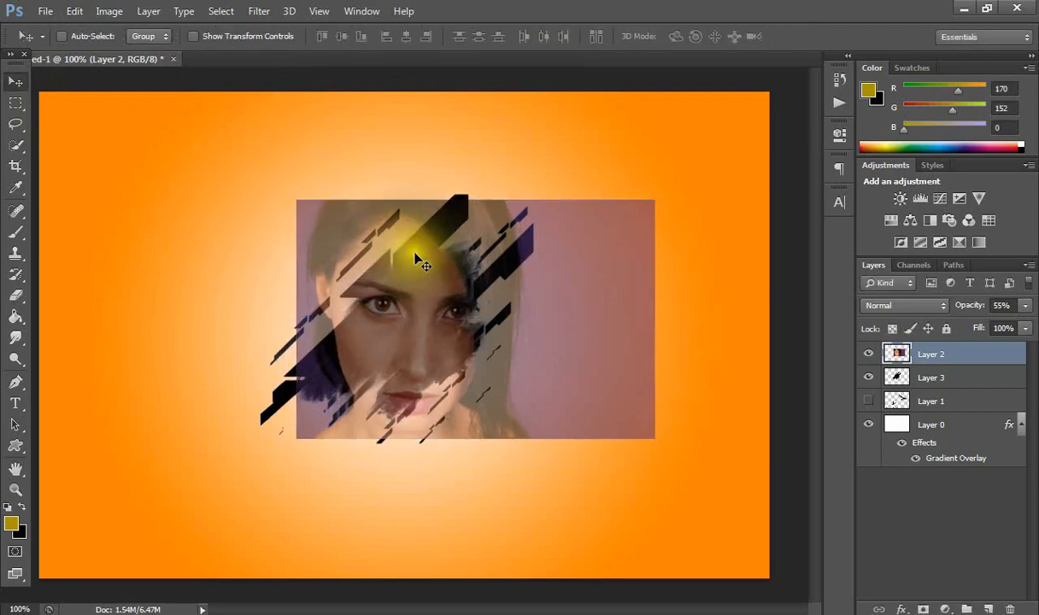
mouse_move(414, 254)
left_mouse_down()
mouse_move(385, 246)
mouse_move(399, 233)
mouse_move(404, 250)
left_mouse_up()
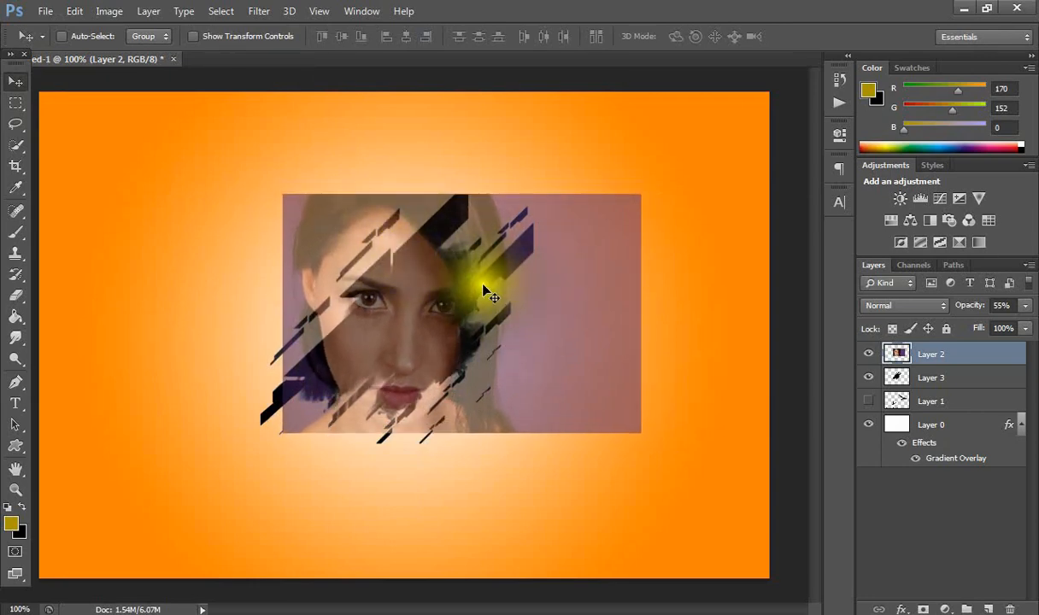
left_click_drag(483, 285, 468, 285)
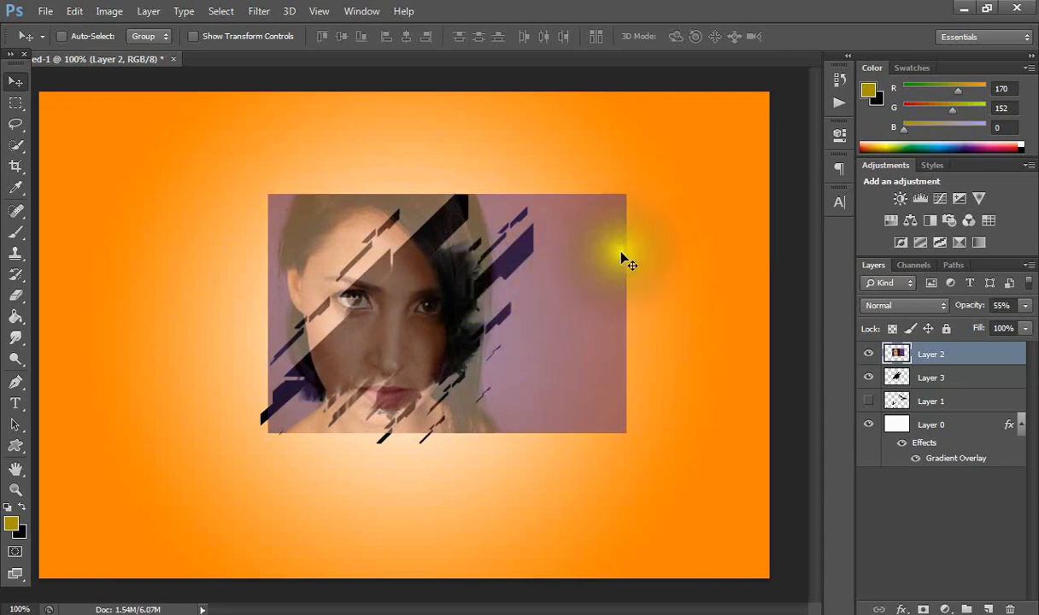
Step: Restore the opacity of Layer 2 to 100% and clip the portrait to the brush shape with a clipping mask
left_click(1022, 305)
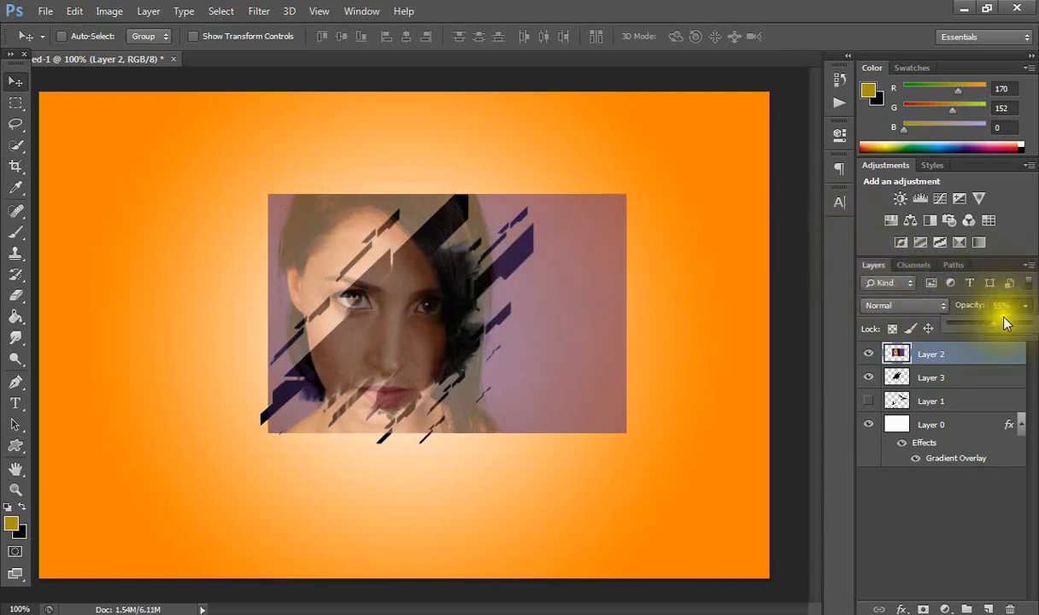
left_click_drag(985, 324, 1025, 323)
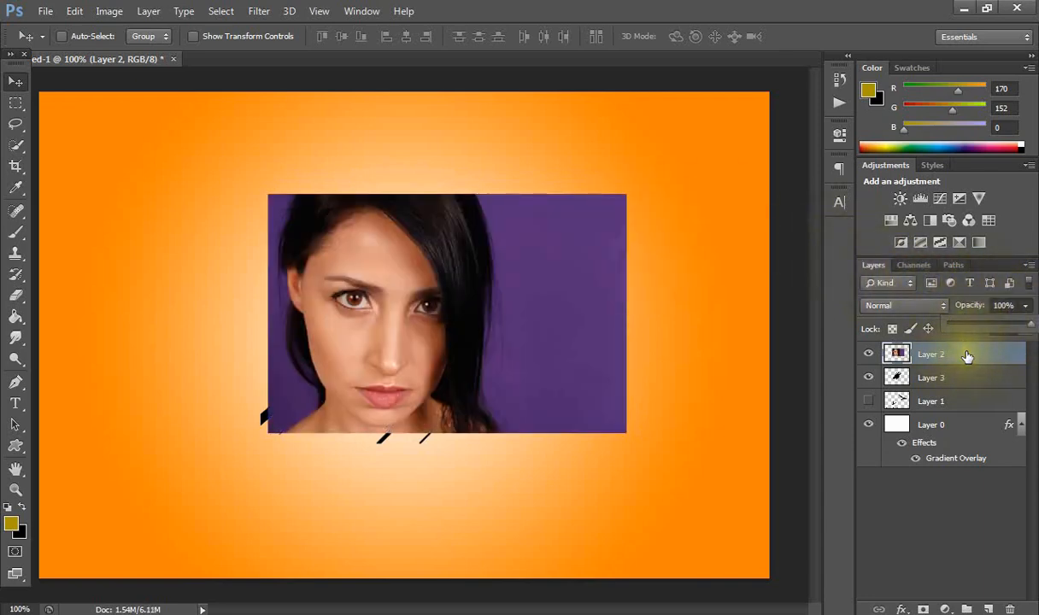
right_click(966, 354)
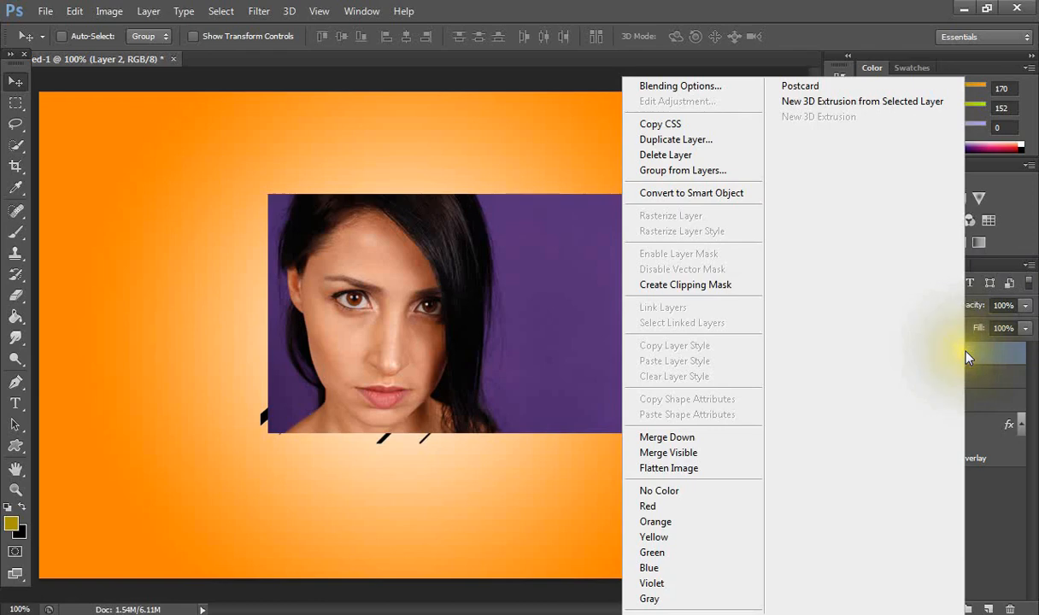
left_click(711, 288)
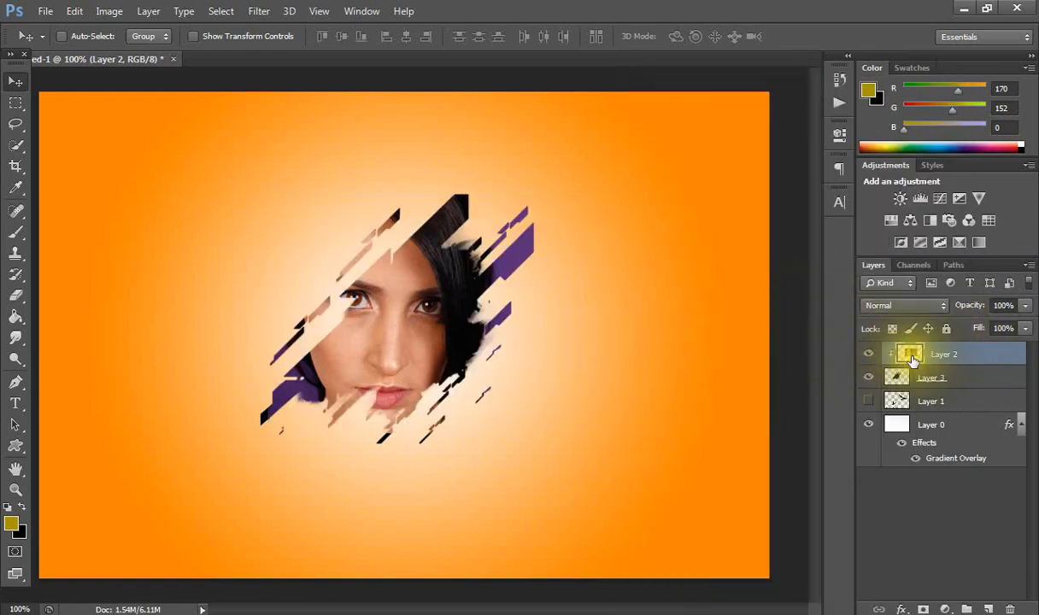
Step: Check the clipping by hiding and reshowing Layer 3, and shift the portrait slightly right and up within the brush shape
left_click(869, 377)
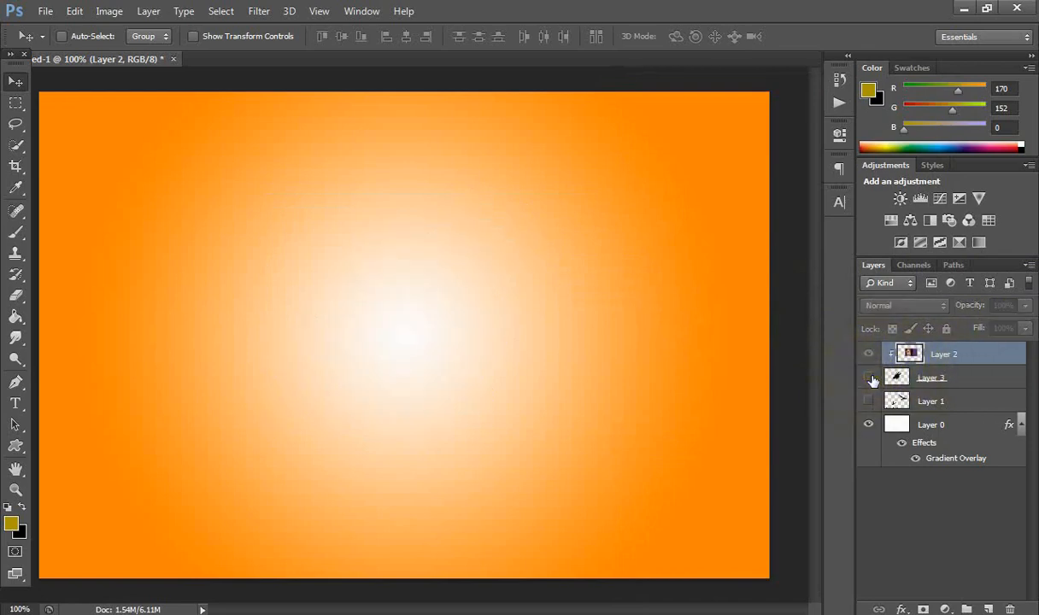
left_click(869, 378)
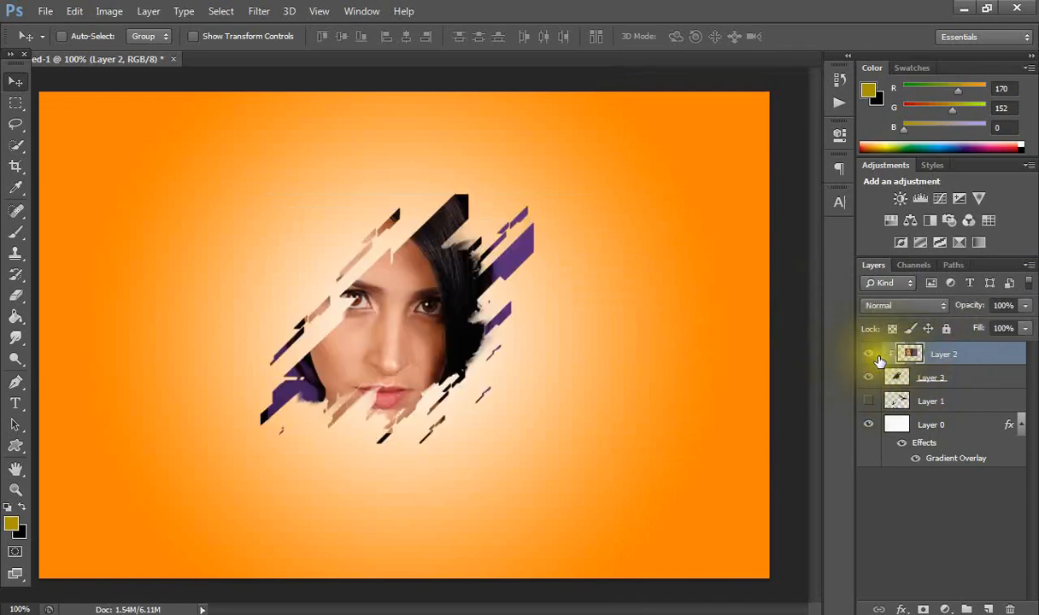
right_click(953, 357)
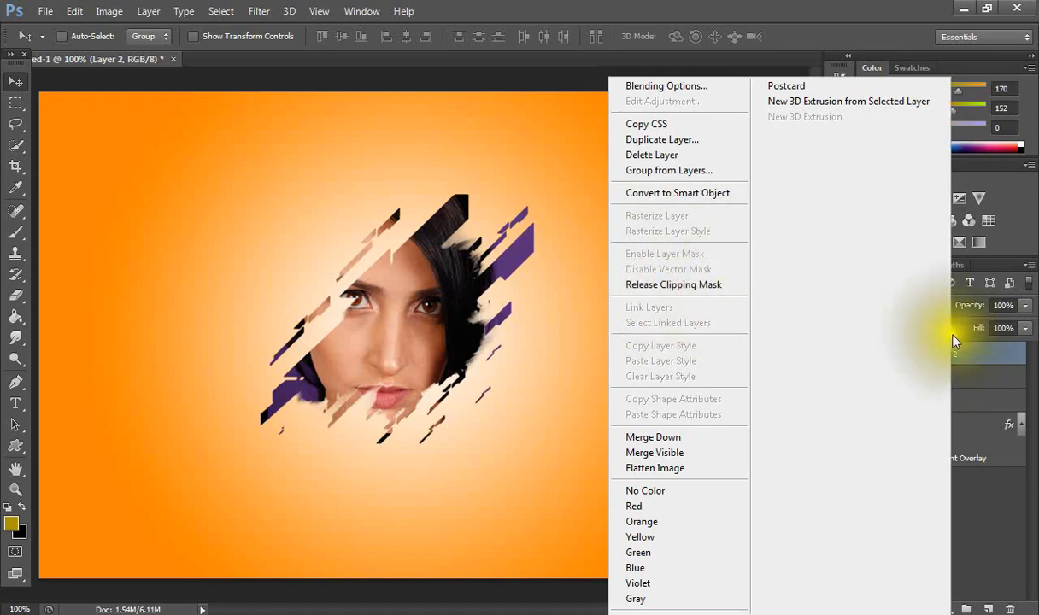
left_click(912, 359)
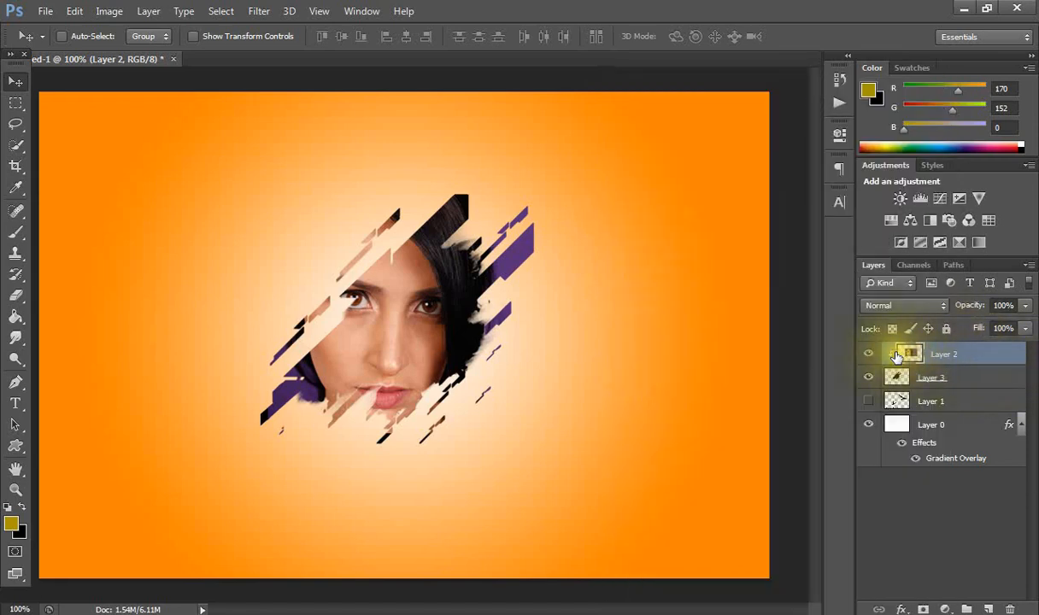
left_click(892, 356)
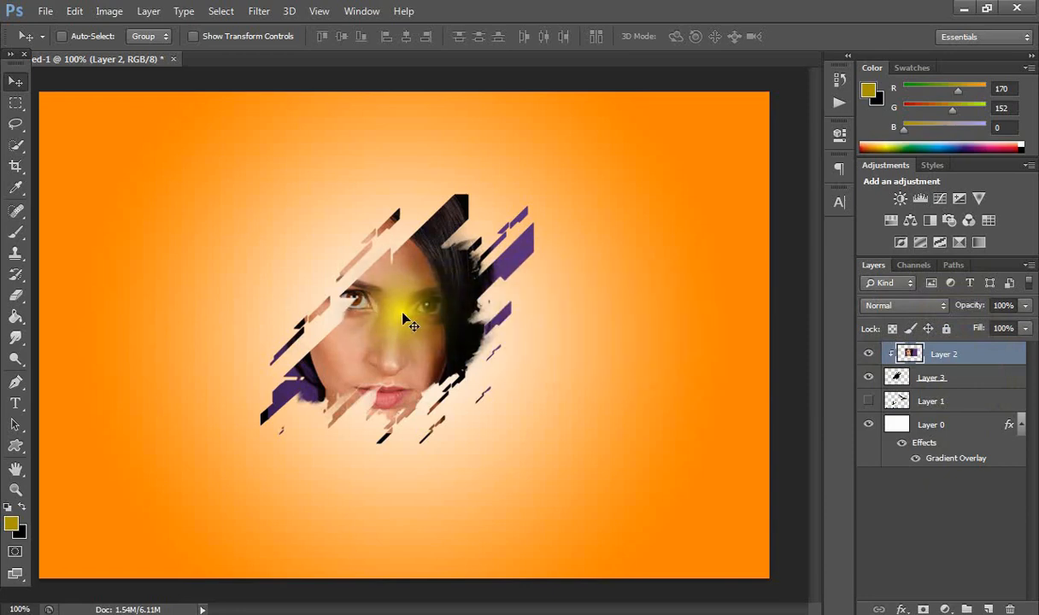
mouse_move(408, 318)
left_mouse_down()
mouse_move(414, 303)
mouse_move(423, 309)
left_mouse_up()
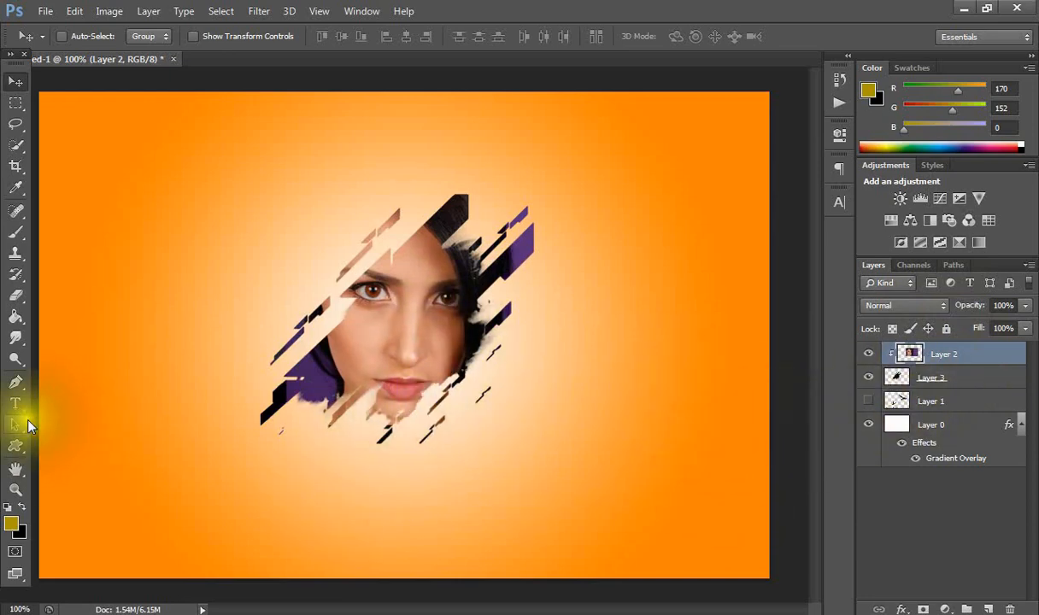
Step: Draw a rectangle shape of about 388 × 323 px and move it so it covers the clipped portrait
left_click(18, 445)
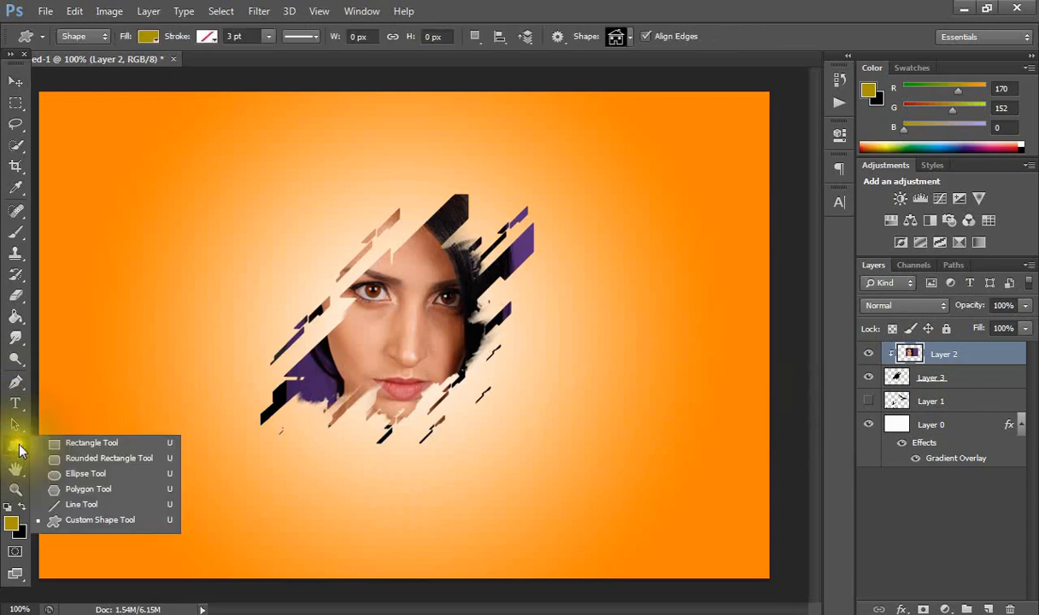
left_click(85, 442)
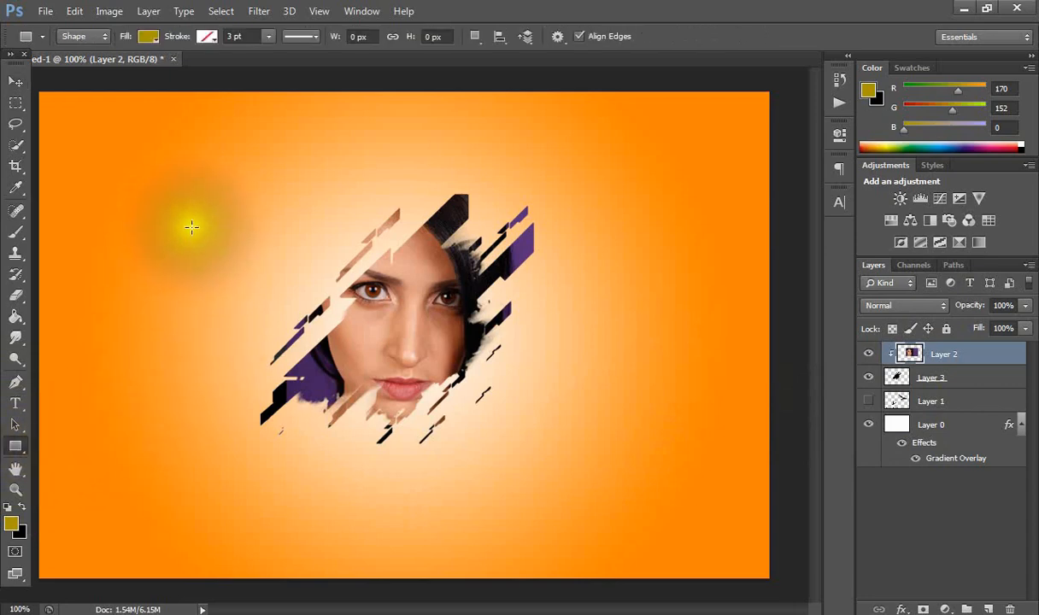
left_click_drag(191, 228, 507, 490)
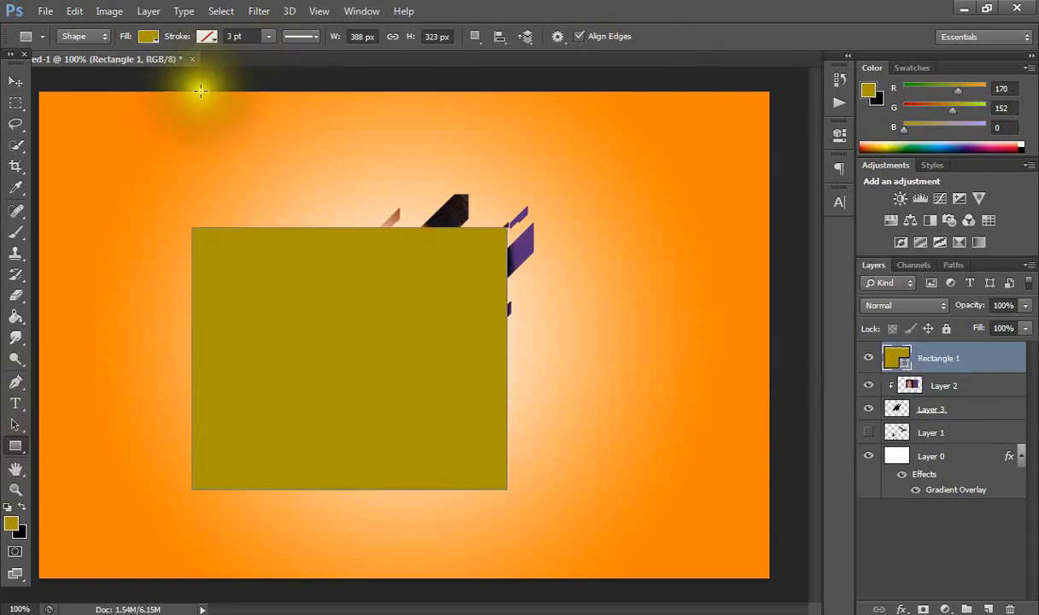
left_click(15, 81)
left_click_drag(376, 374, 432, 345)
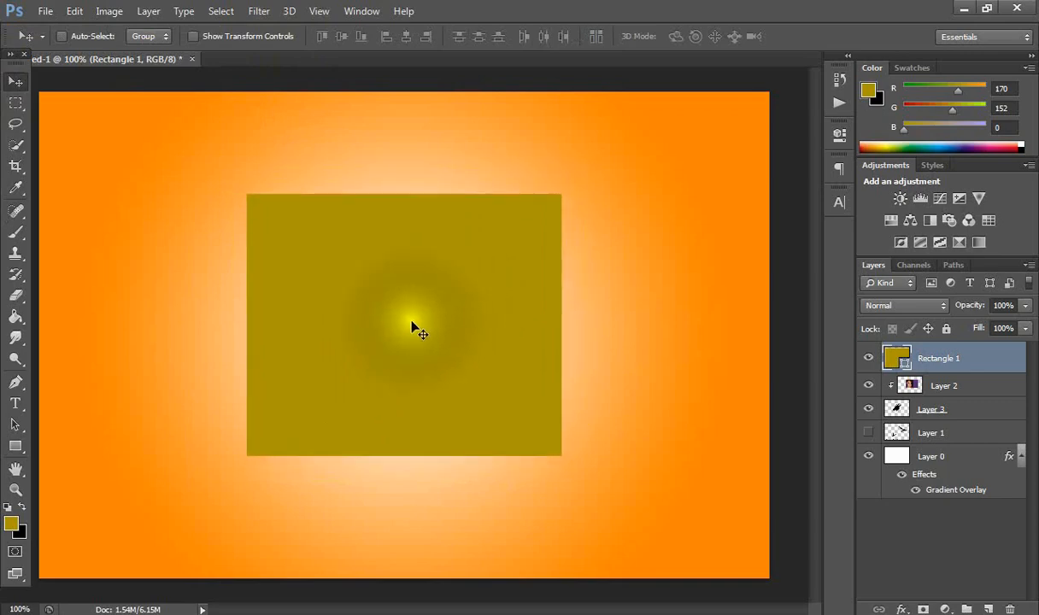
Step: Turn the rectangle into a frame with no fill and a black stroke 1.33 pt wide
left_click(11, 448)
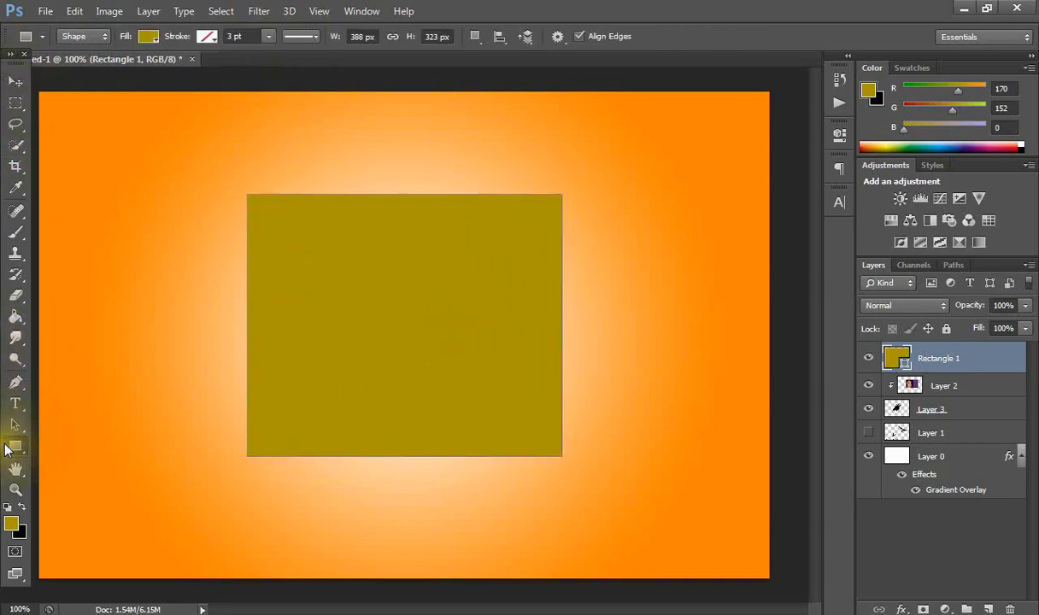
left_click(145, 41)
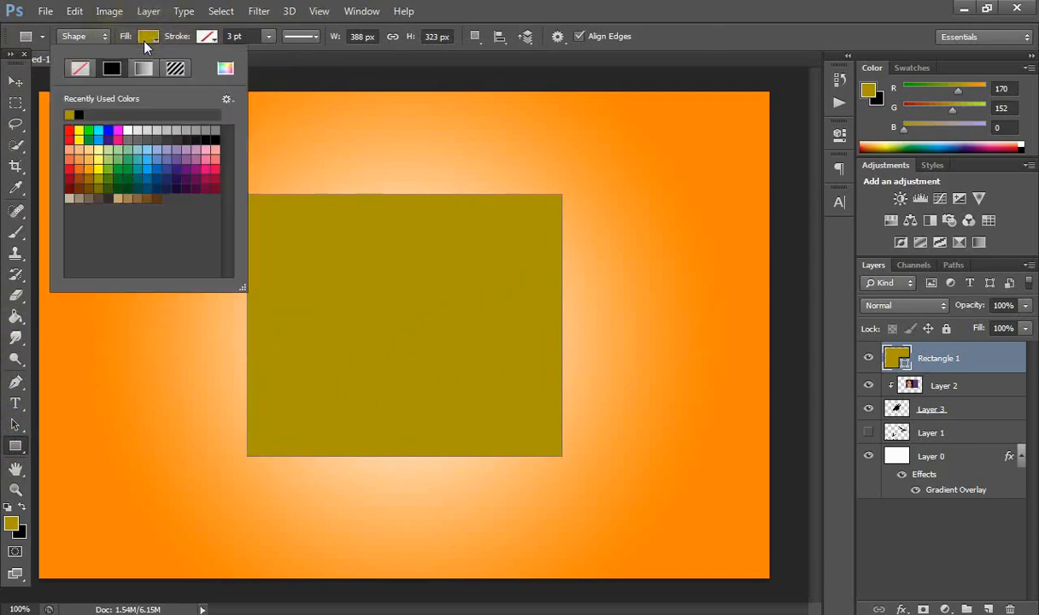
left_click(78, 70)
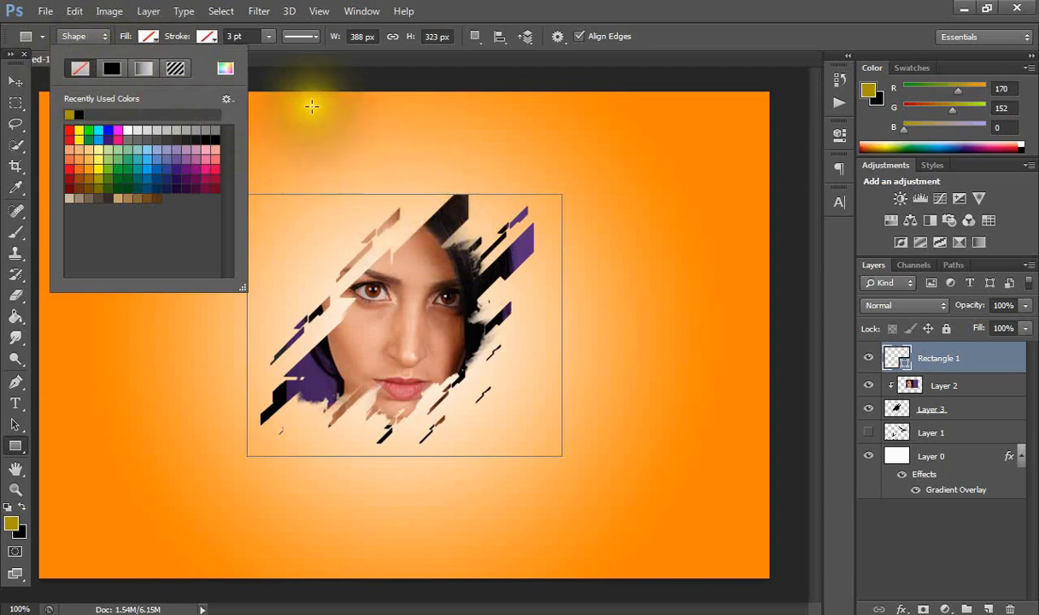
left_click(268, 38)
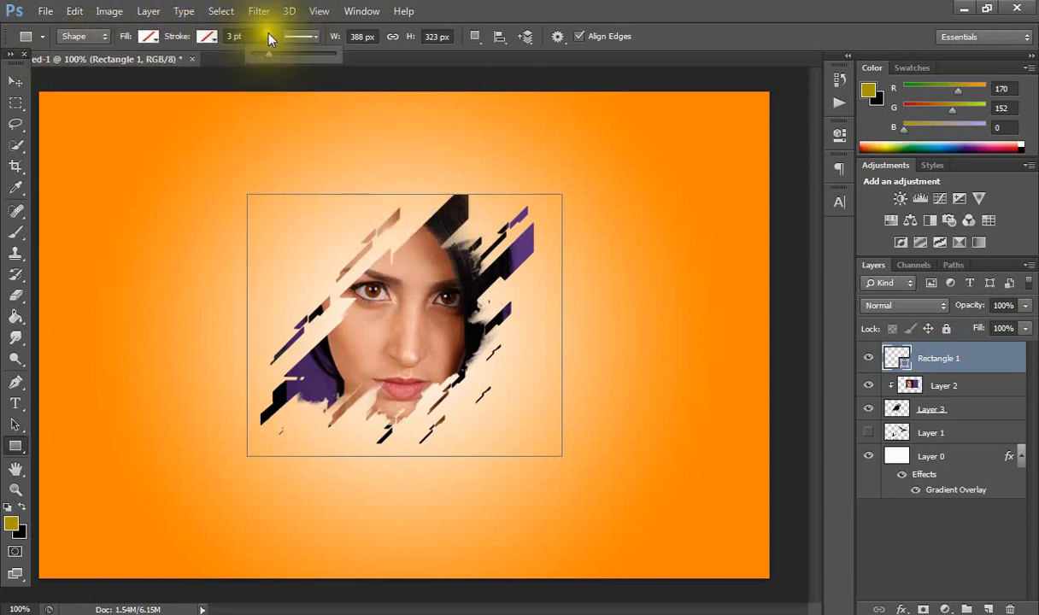
left_click(268, 37)
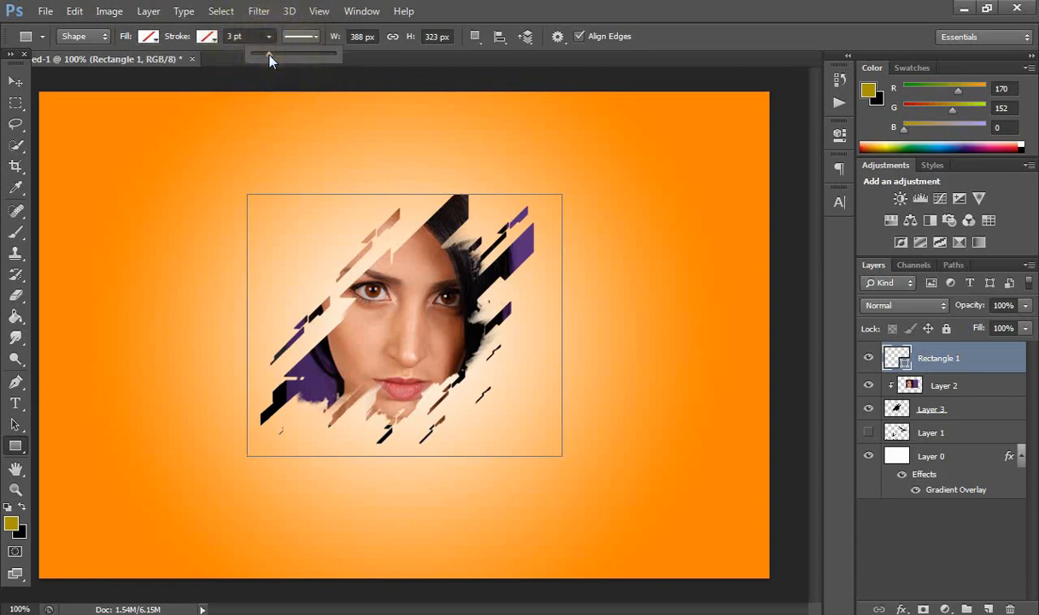
mouse_move(268, 59)
left_mouse_down()
mouse_move(321, 57)
mouse_move(267, 62)
left_mouse_up()
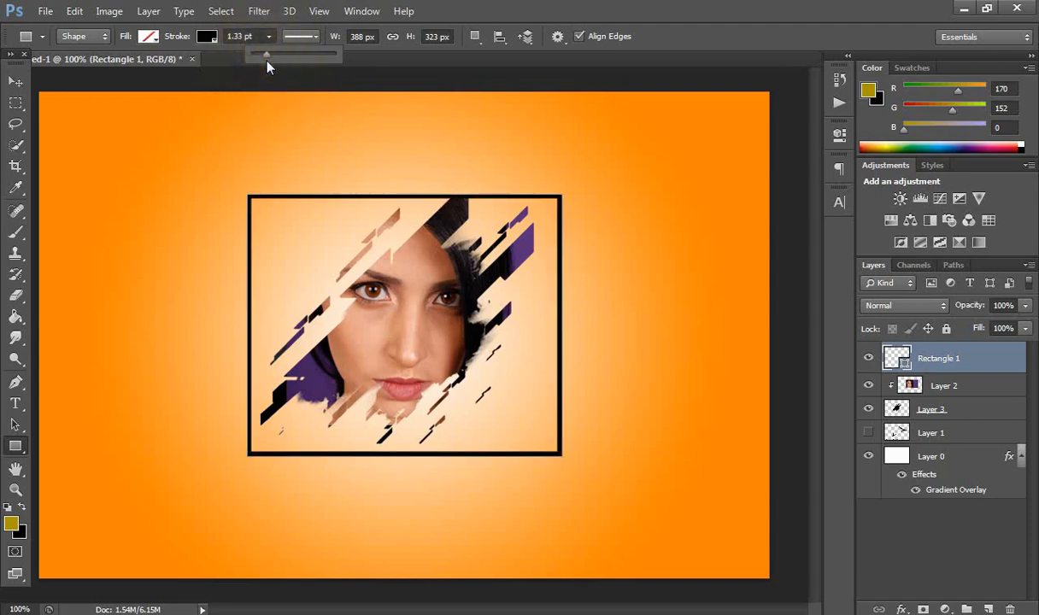
Step: Move the rectangular frame slightly up around the portrait and duplicate the Rectangle 1 layer
left_click(13, 83)
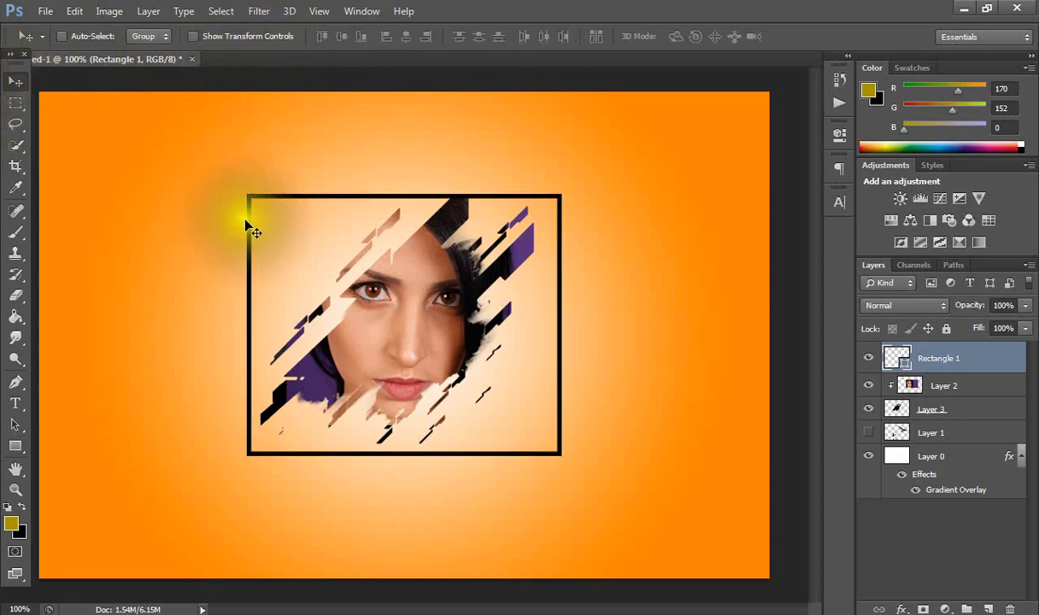
mouse_move(330, 253)
left_mouse_down()
mouse_move(334, 239)
mouse_move(322, 250)
mouse_move(332, 250)
left_mouse_up()
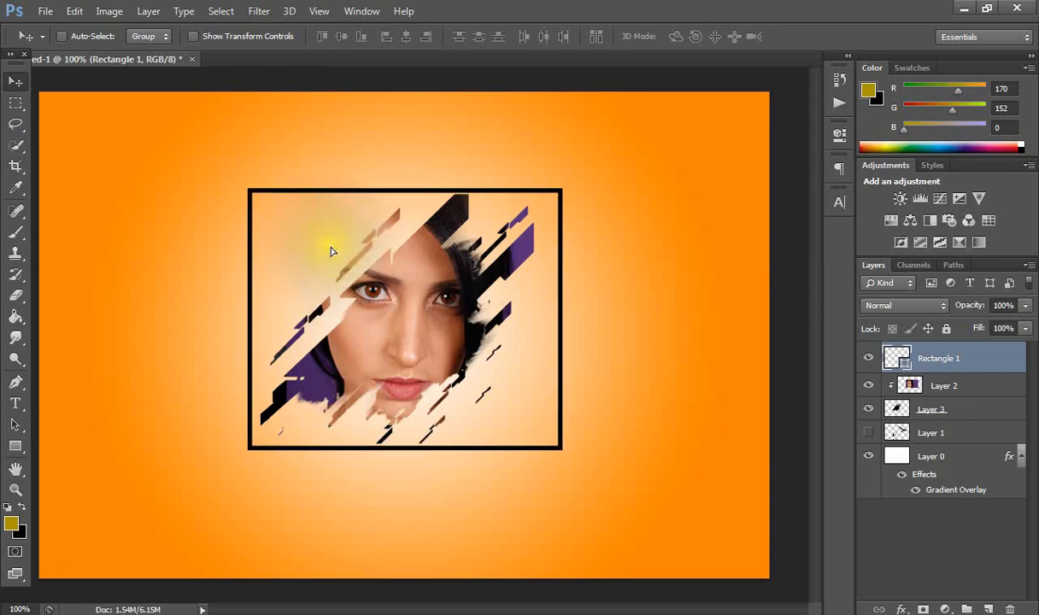
right_click(963, 350)
left_click(686, 139)
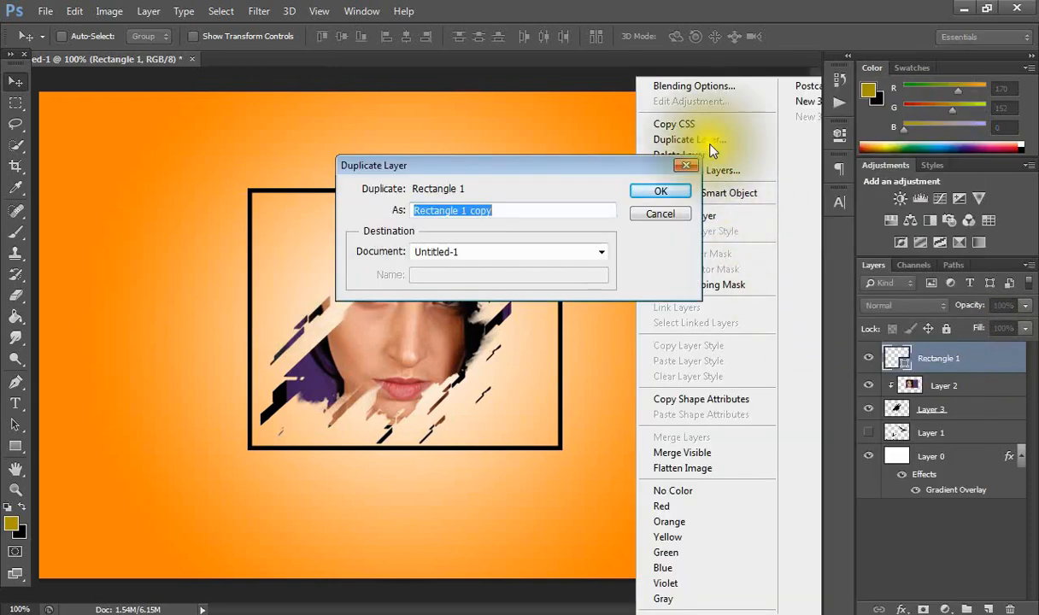
left_click(647, 187)
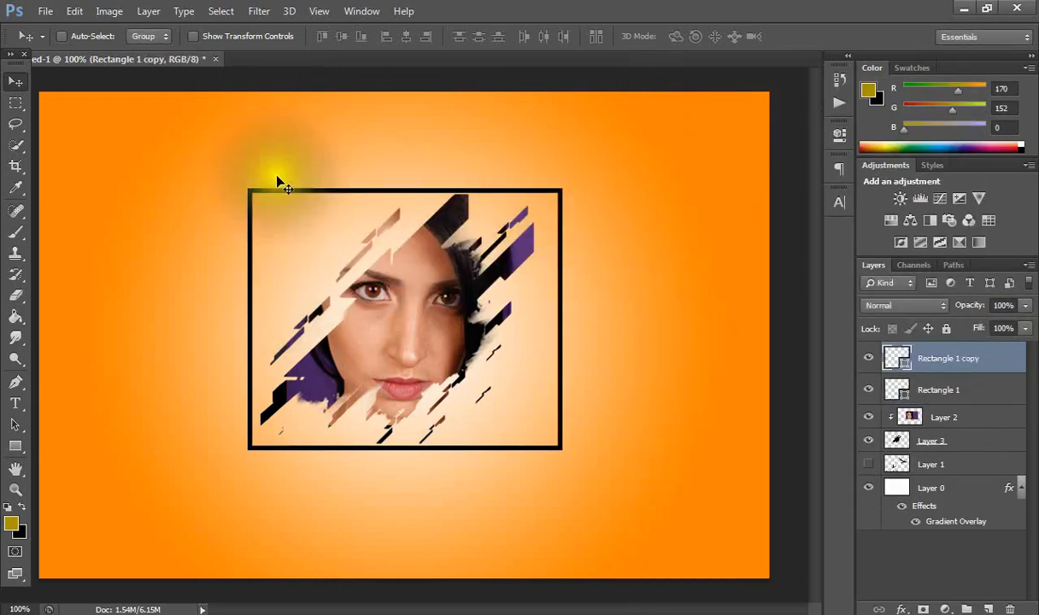
Step: Rotate the duplicated frame clockwise by about 14.65° with Free Transform
left_click(80, 15)
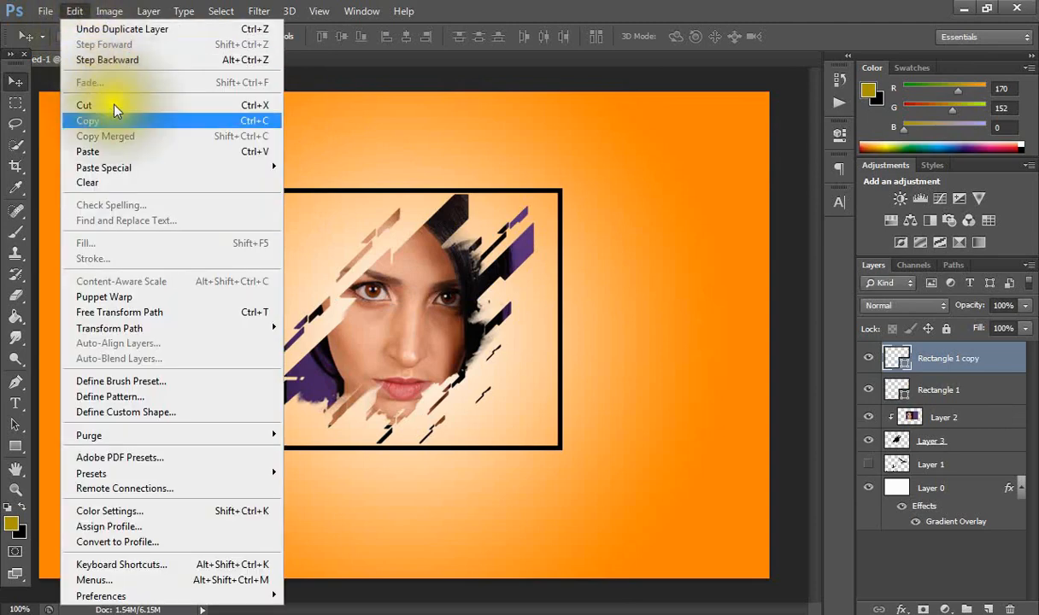
left_click(221, 309)
left_click_drag(686, 382, 686, 439)
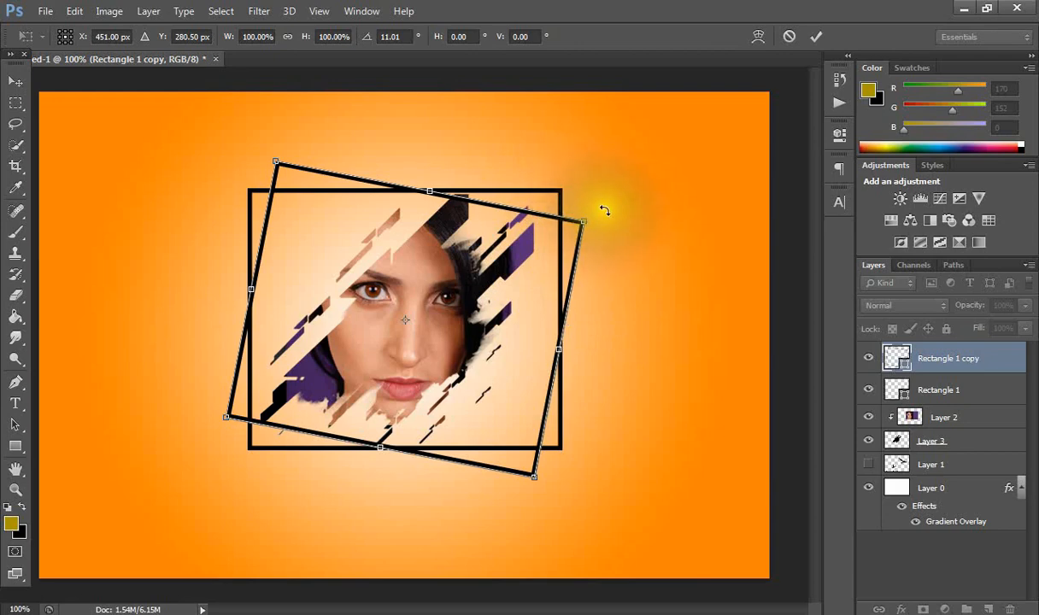
left_click_drag(601, 217, 603, 251)
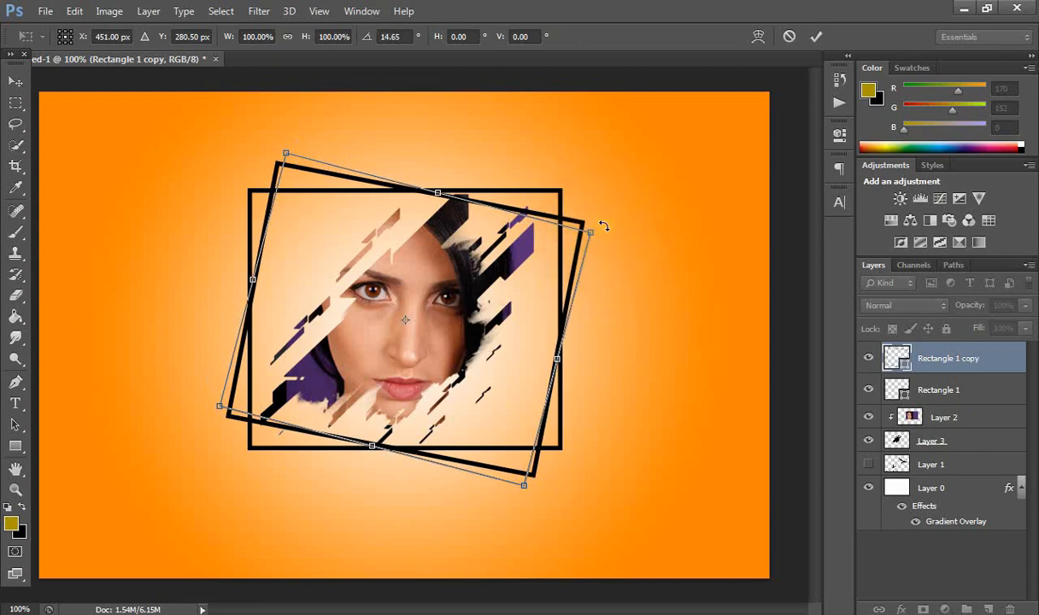
left_click(816, 36)
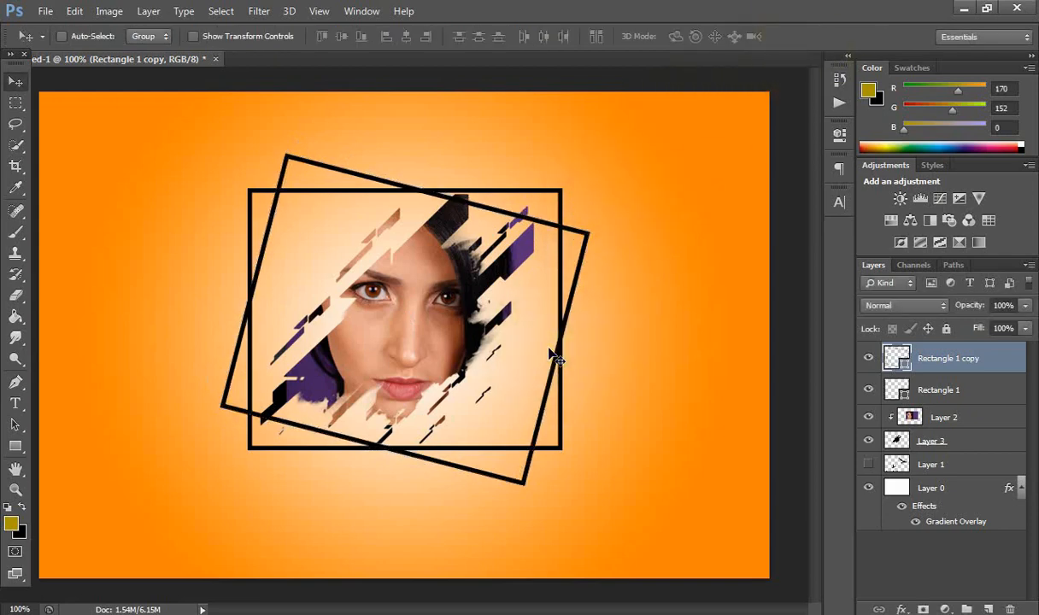
Step: Duplicate the tilted frame layer Rectangle 1 copy and rotate the duplicate counterclockwise by 7.69° with Free Transform
right_click(940, 361)
left_click(694, 141)
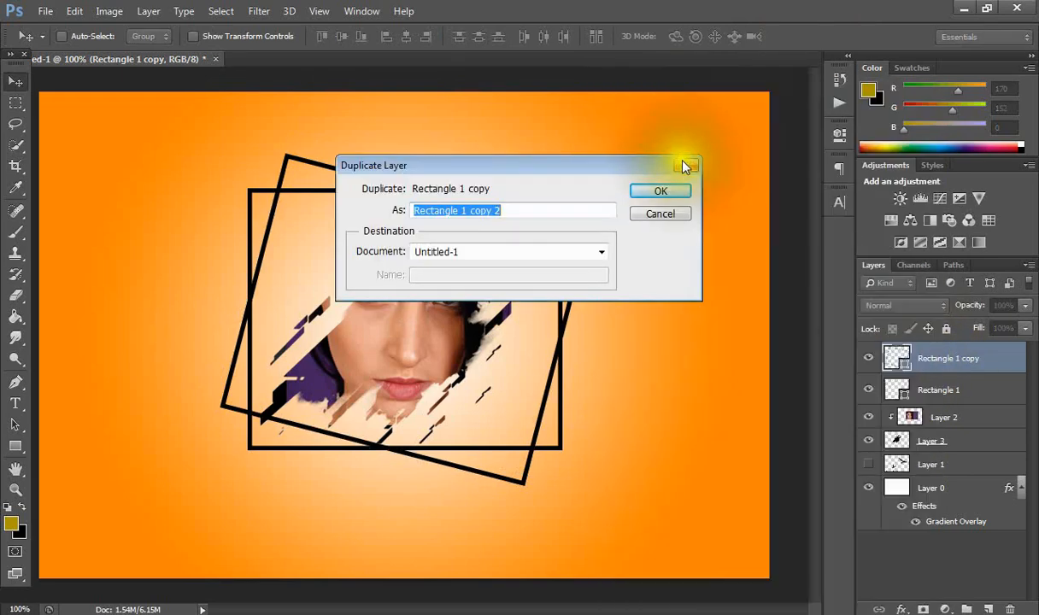
left_click(674, 190)
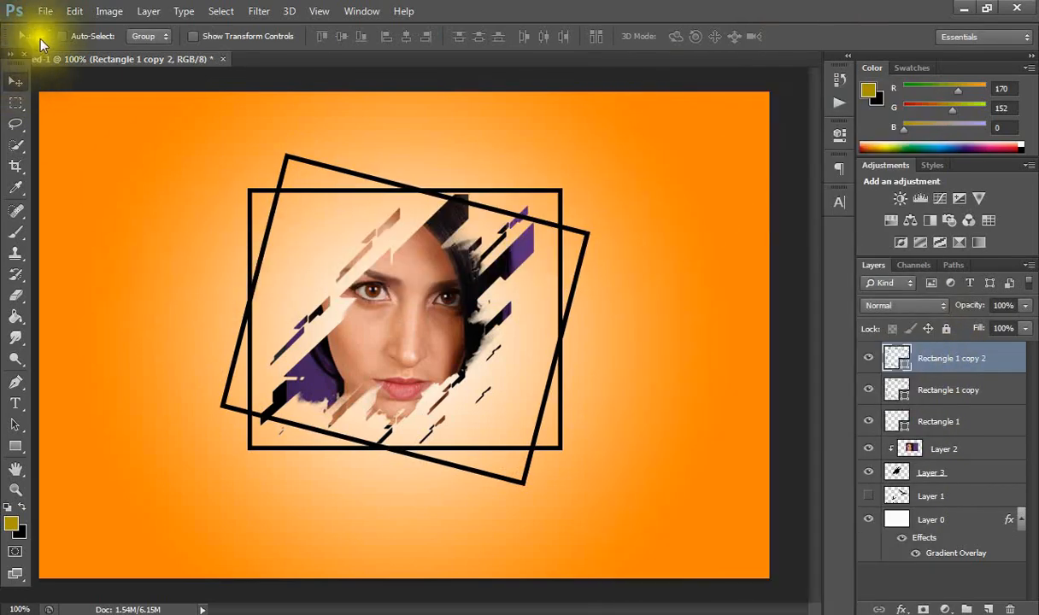
left_click(73, 11)
left_click(175, 312)
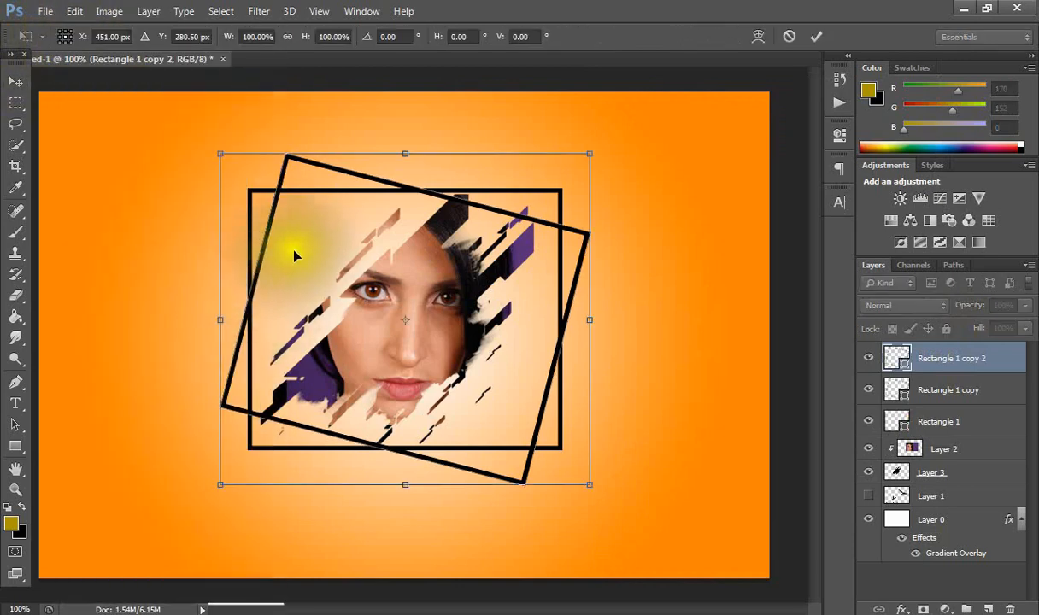
right_click(299, 249)
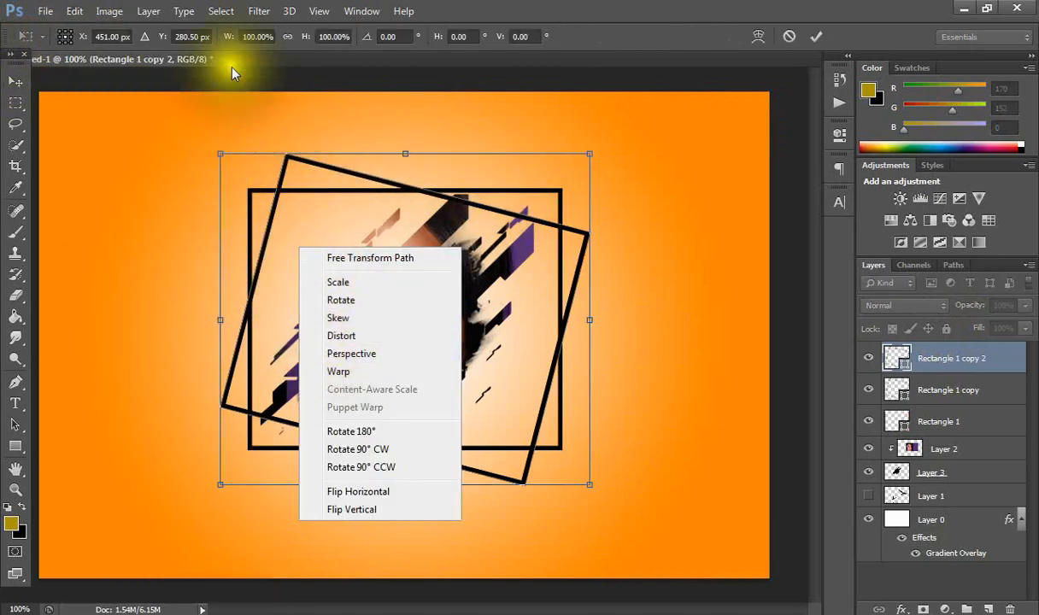
left_click(181, 104)
left_click_drag(188, 147, 163, 173)
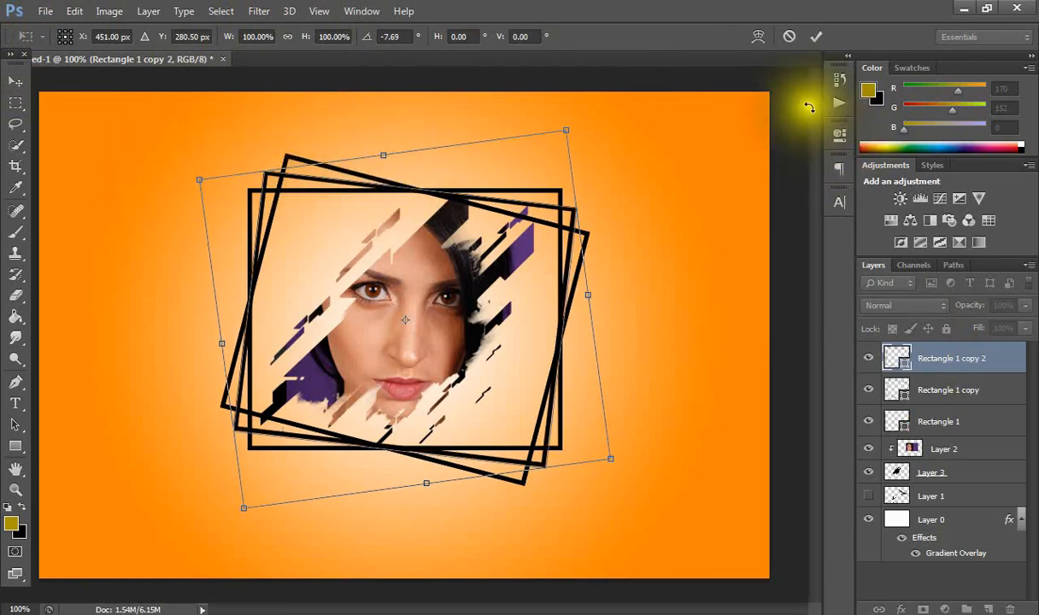
left_click(815, 36)
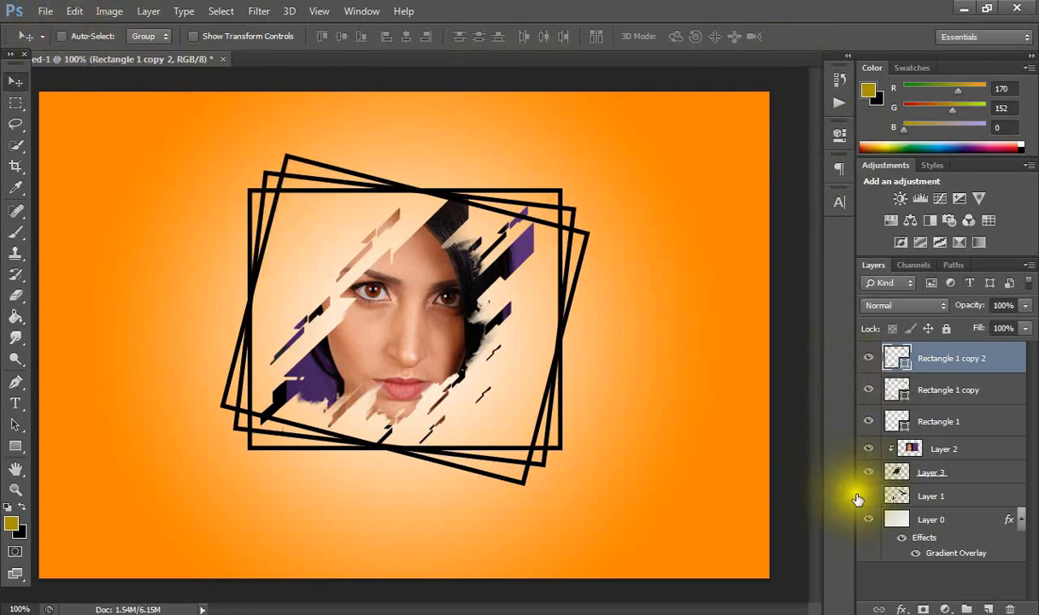
Step: Show the bird silhouettes on Layer 1, scale them to about 18.7%, and move them over the frames' upper-left area
left_click(868, 496)
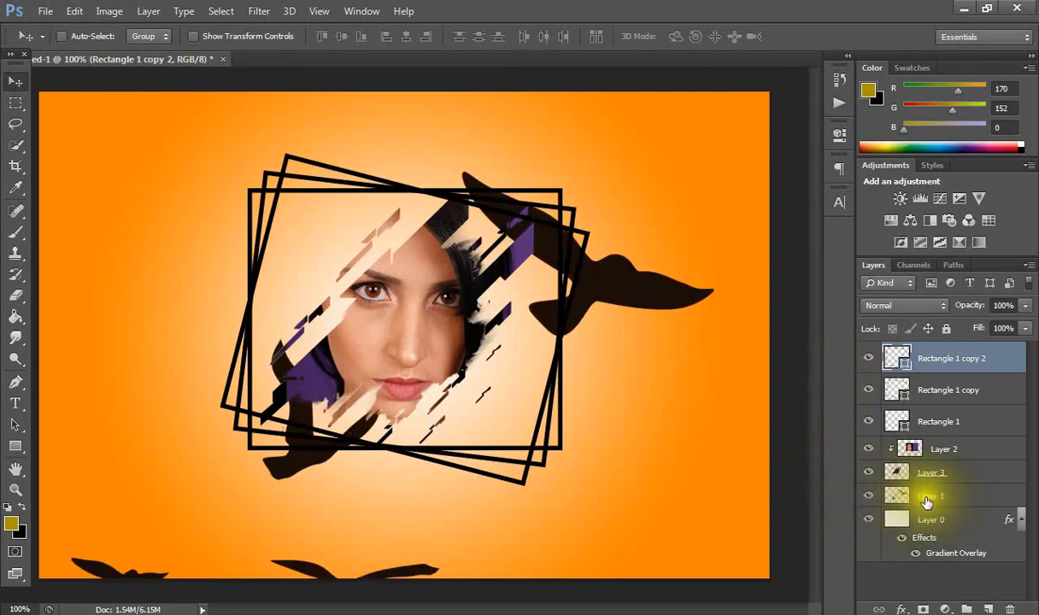
left_click(927, 499)
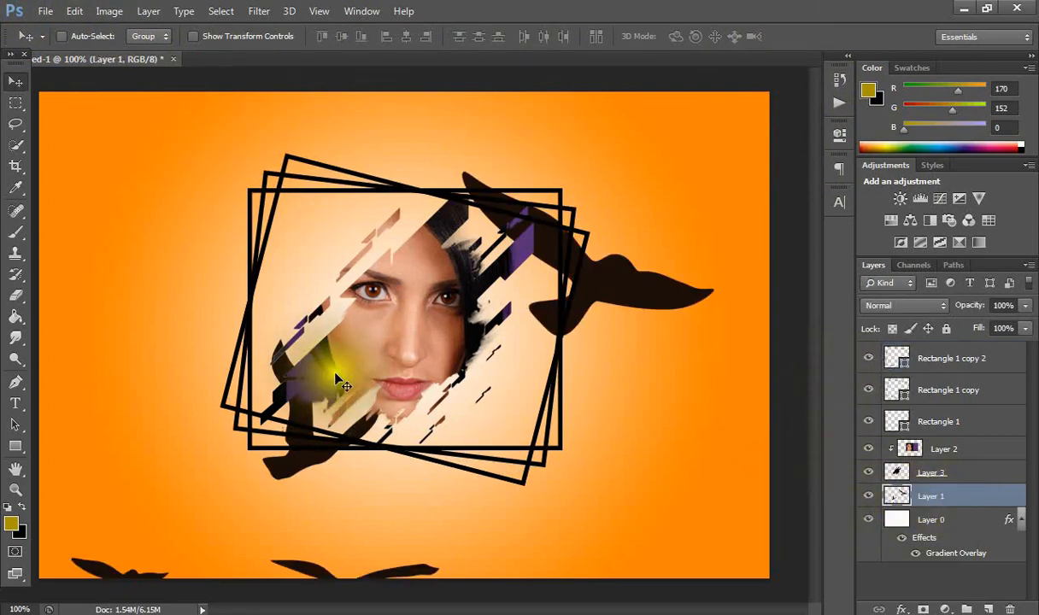
left_click(75, 14)
left_click(173, 314)
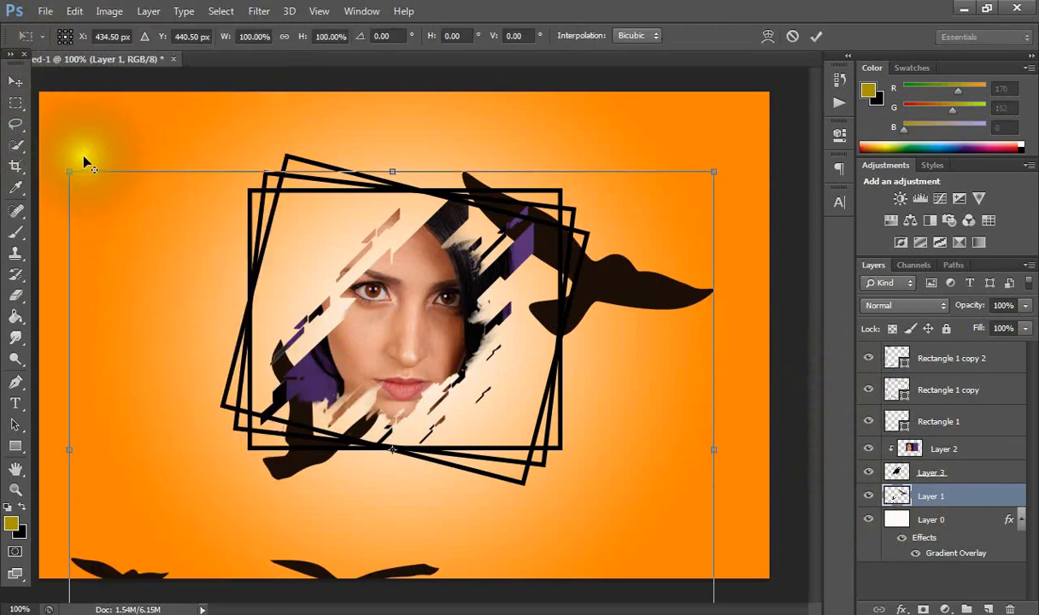
left_click_drag(69, 172, 371, 343)
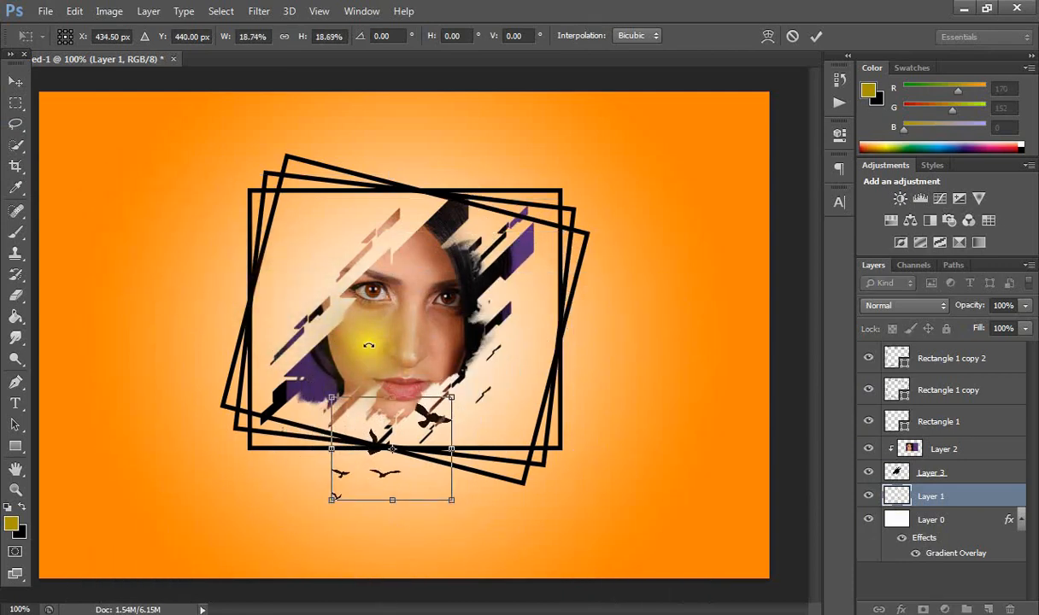
key("Return")
left_click_drag(309, 361, 324, 235)
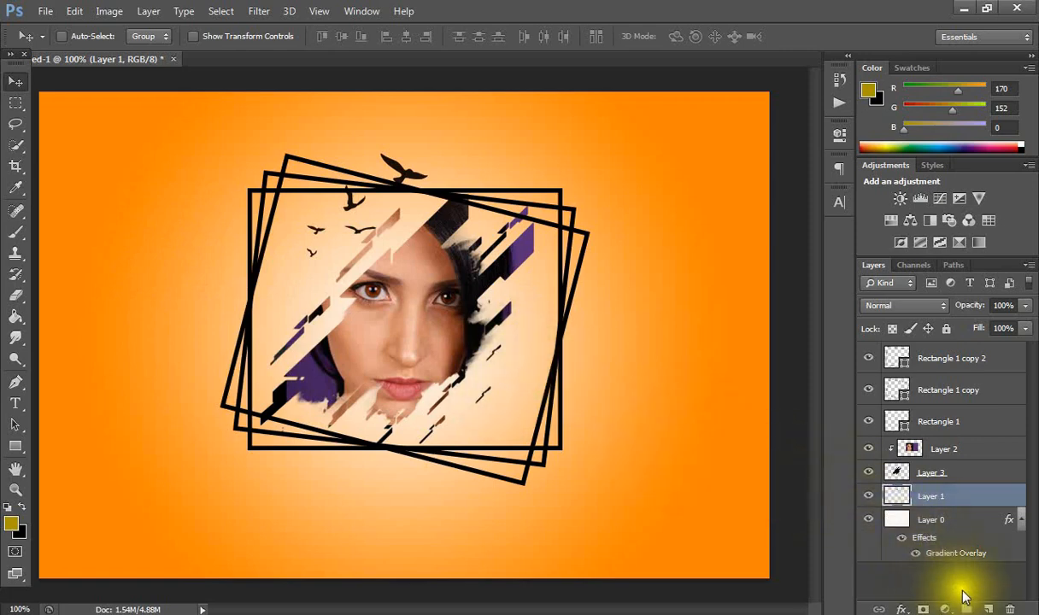
Step: Draw a flat ellipse shape of about 486 × 14 px below the frames and move it to sit centred beneath them
left_click(991, 609)
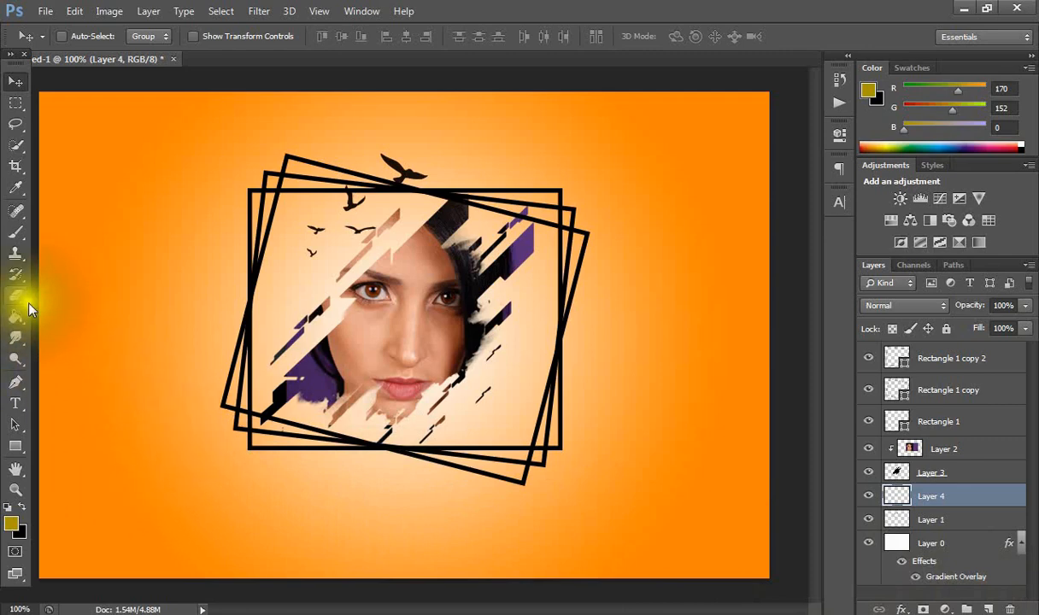
left_click(17, 444)
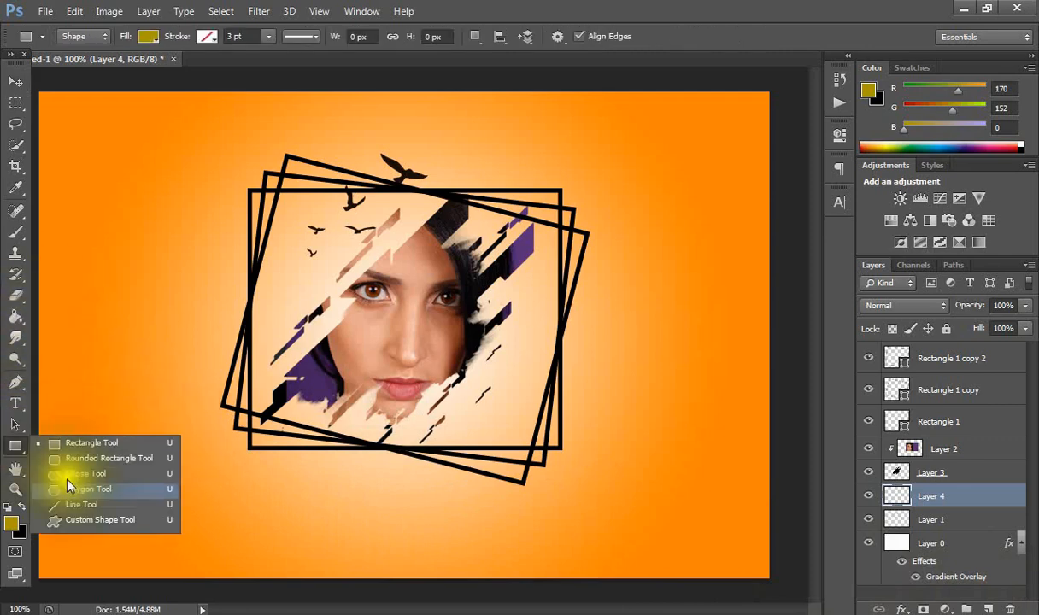
left_click(117, 475)
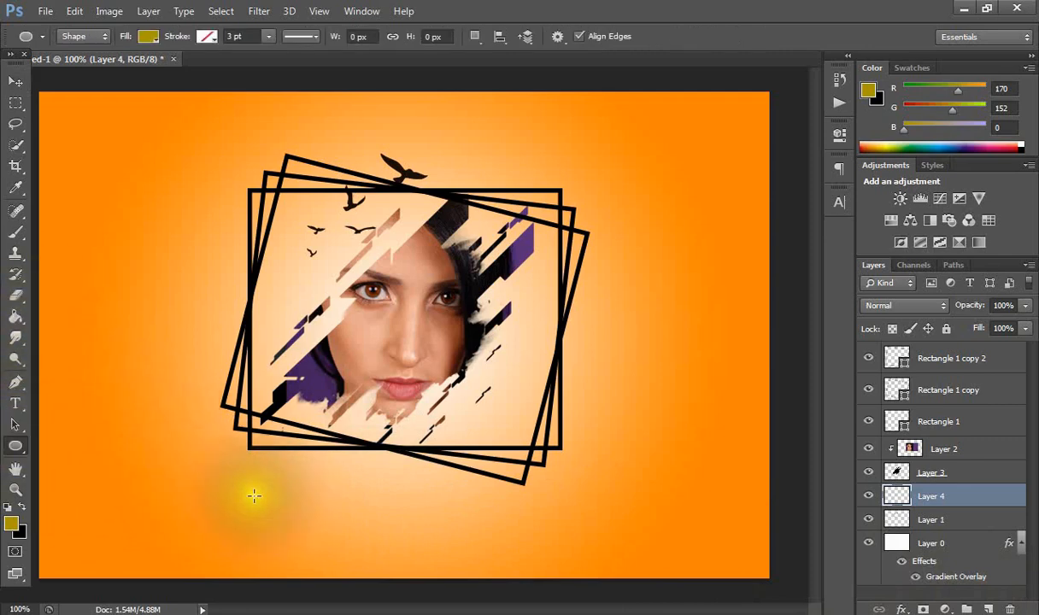
left_click_drag(254, 496, 642, 499)
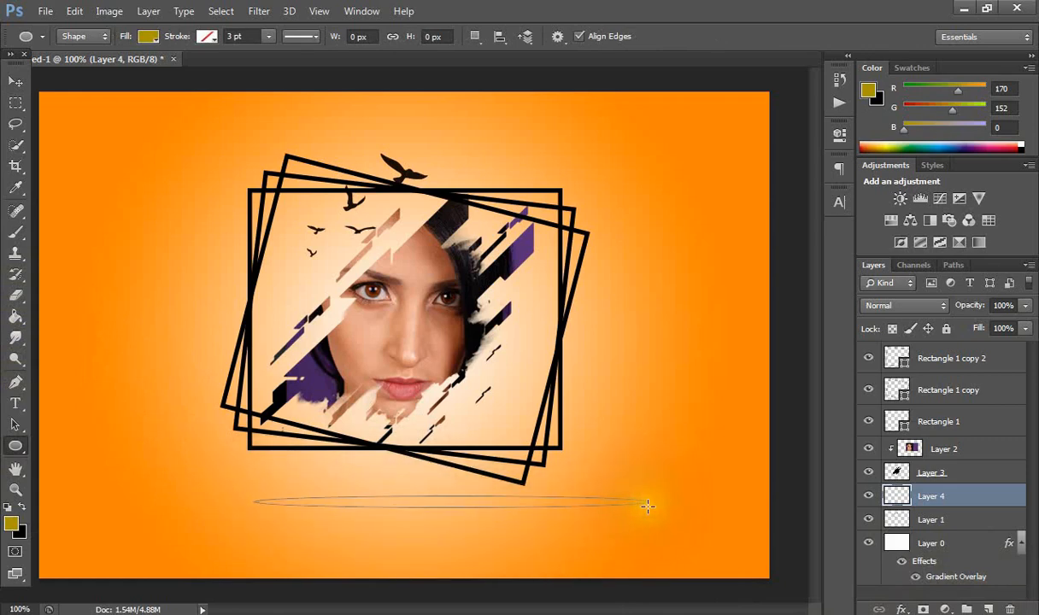
left_click_drag(647, 506, 647, 505)
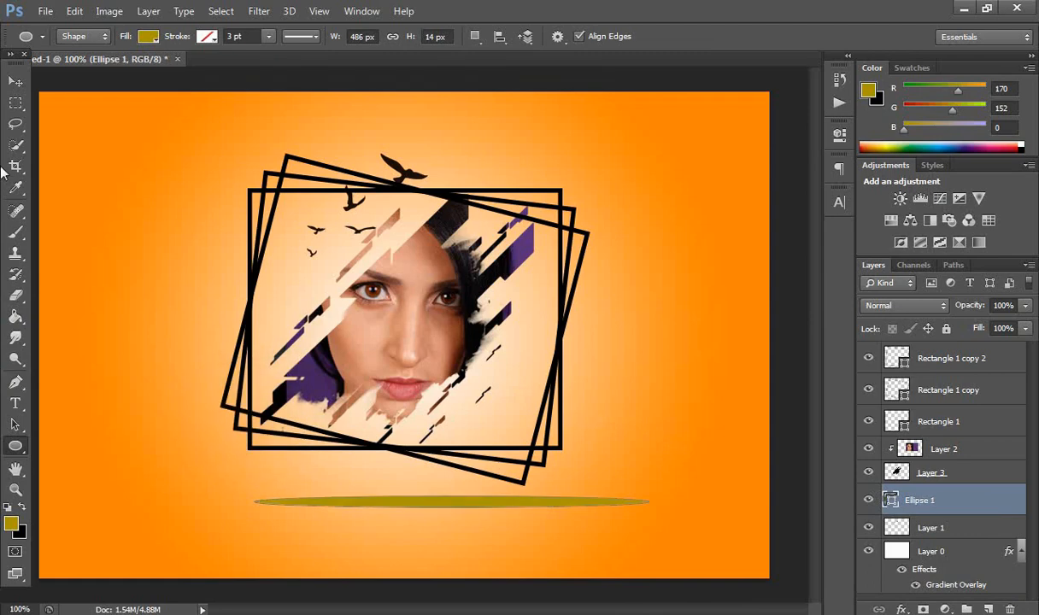
left_click(15, 81)
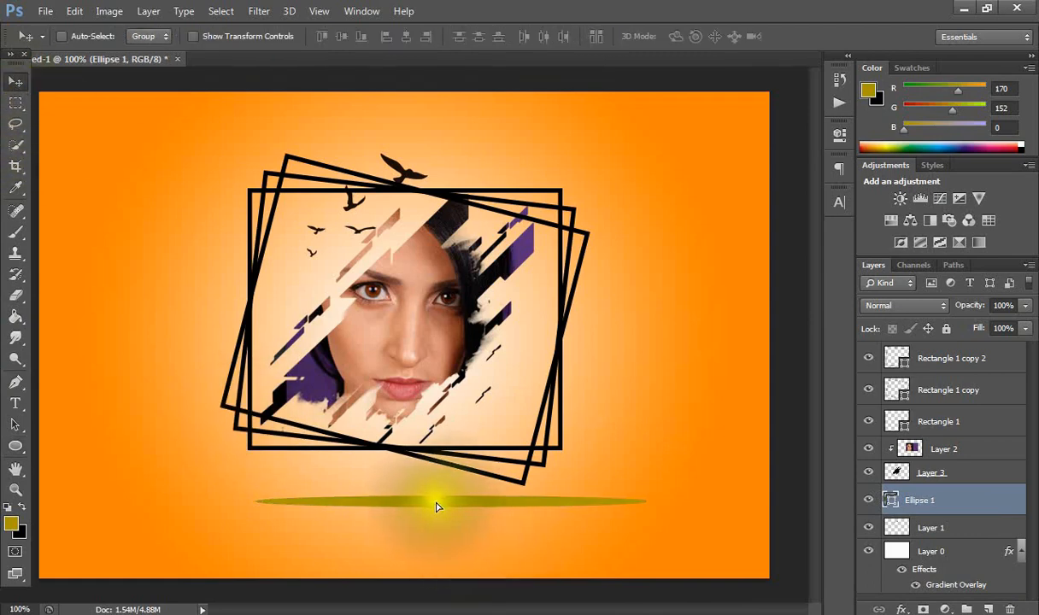
left_click_drag(434, 504, 406, 509)
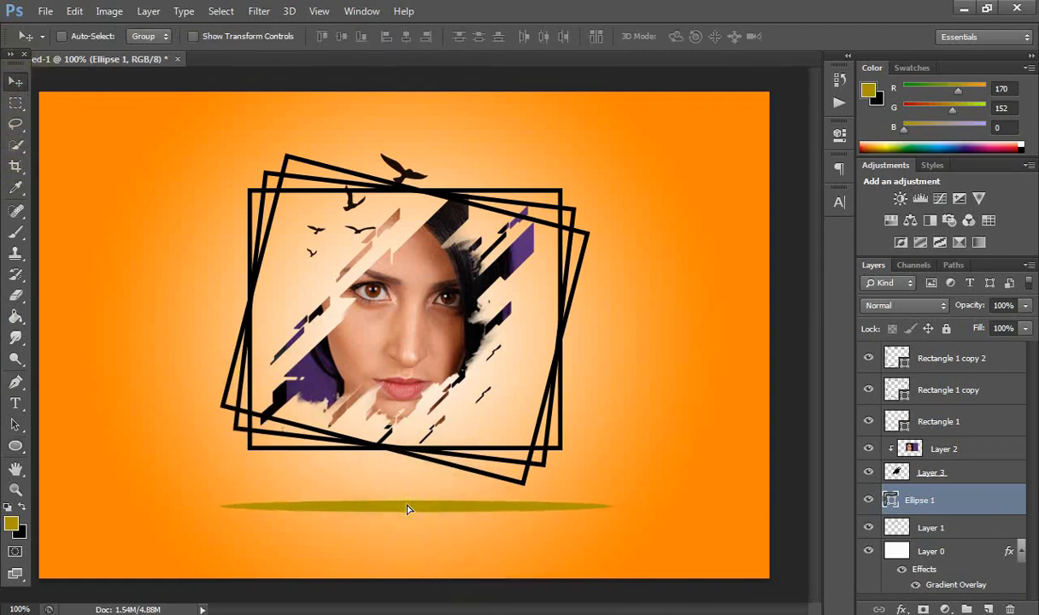
Step: Change the fill colour of the ellipse below the frames to black
left_click(19, 446)
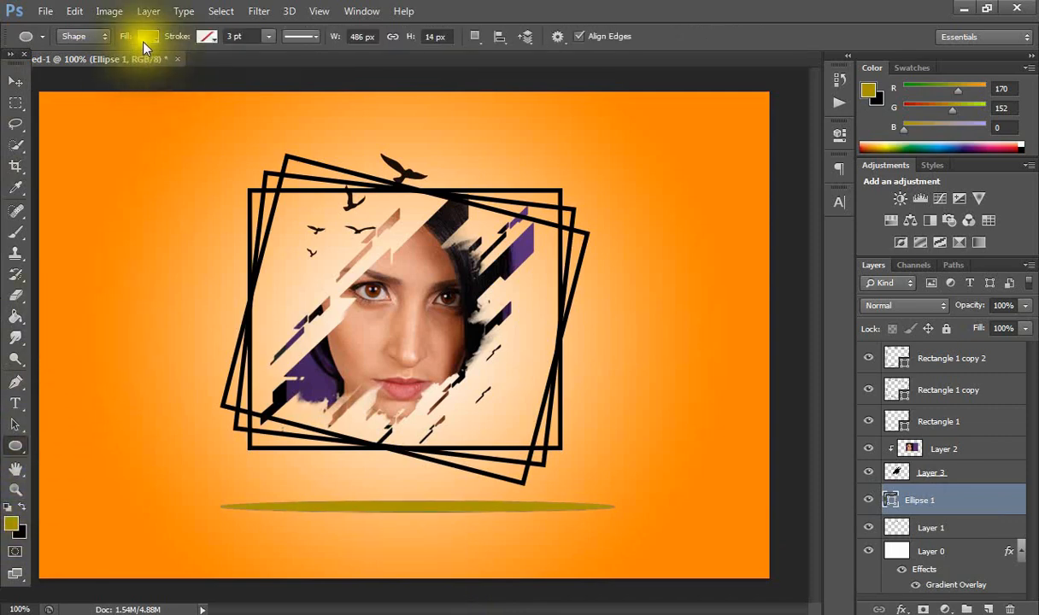
left_click(144, 38)
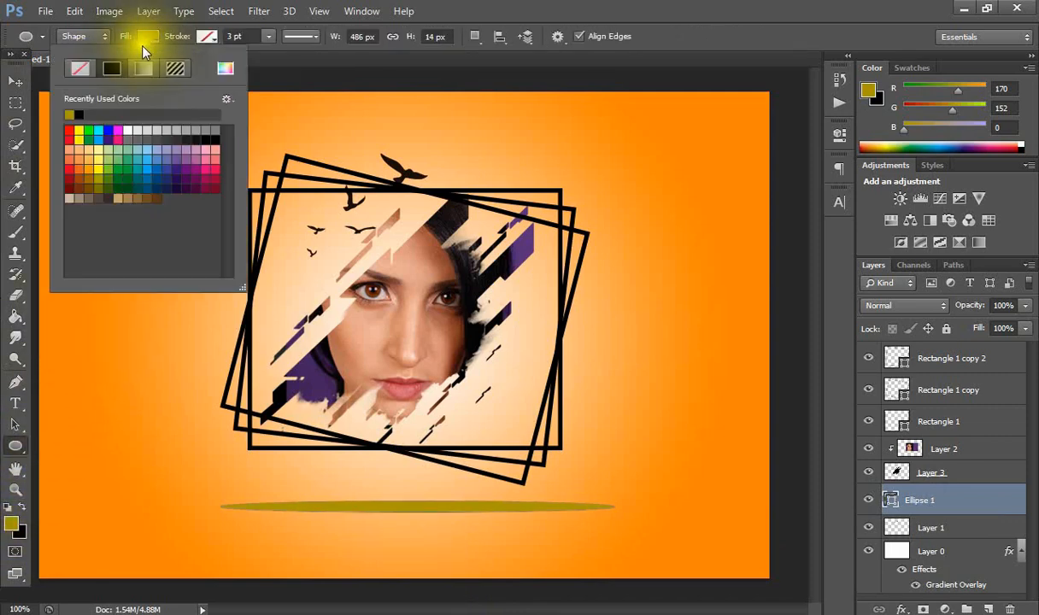
left_click(81, 114)
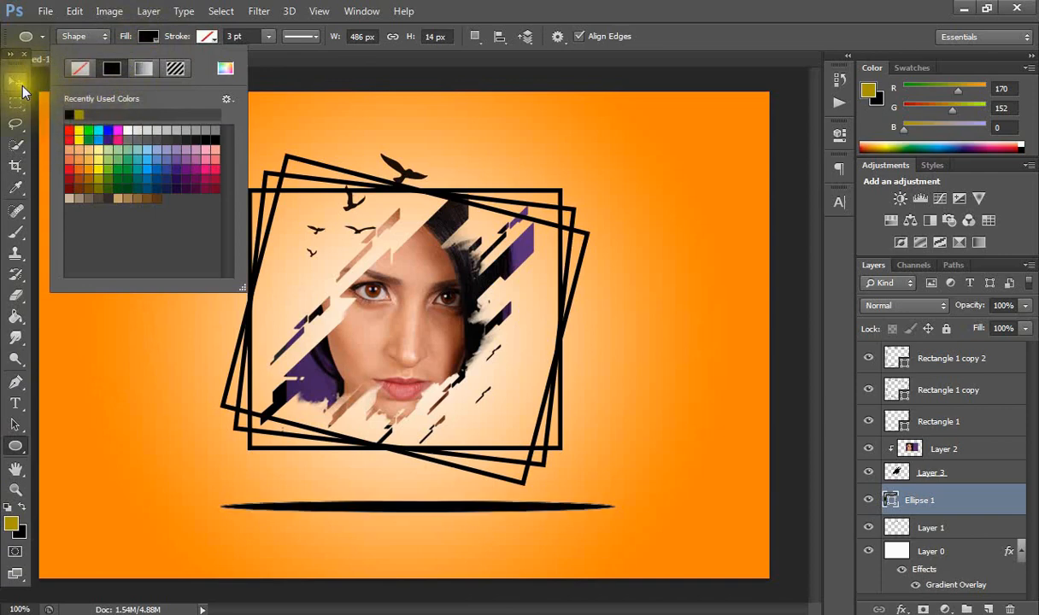
left_click(19, 83)
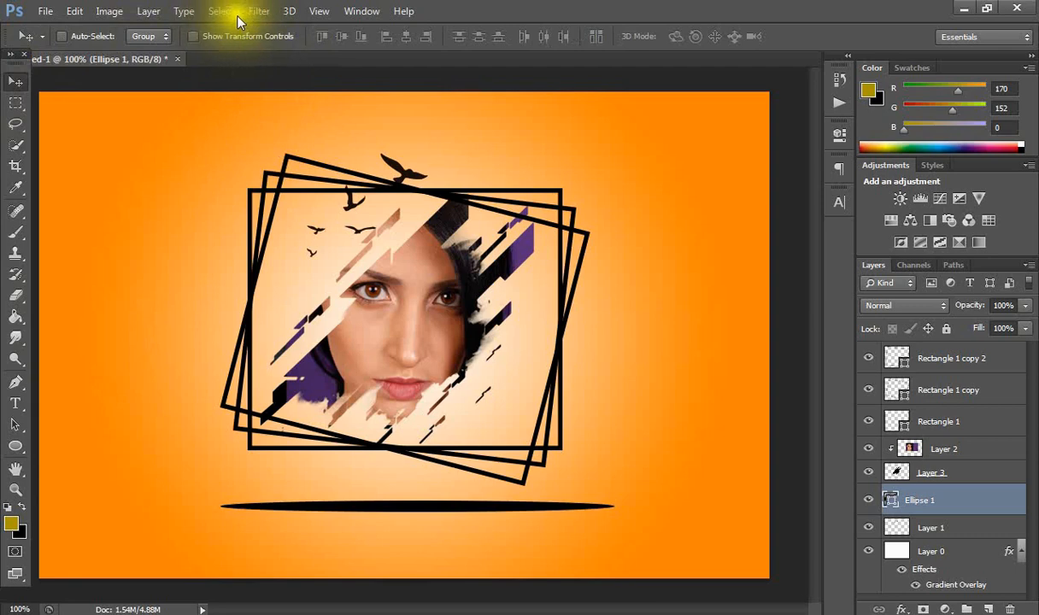
Step: Rasterize the black ellipse and apply a Gaussian Blur with a 7.8 px radius to make a soft shadow
left_click(261, 18)
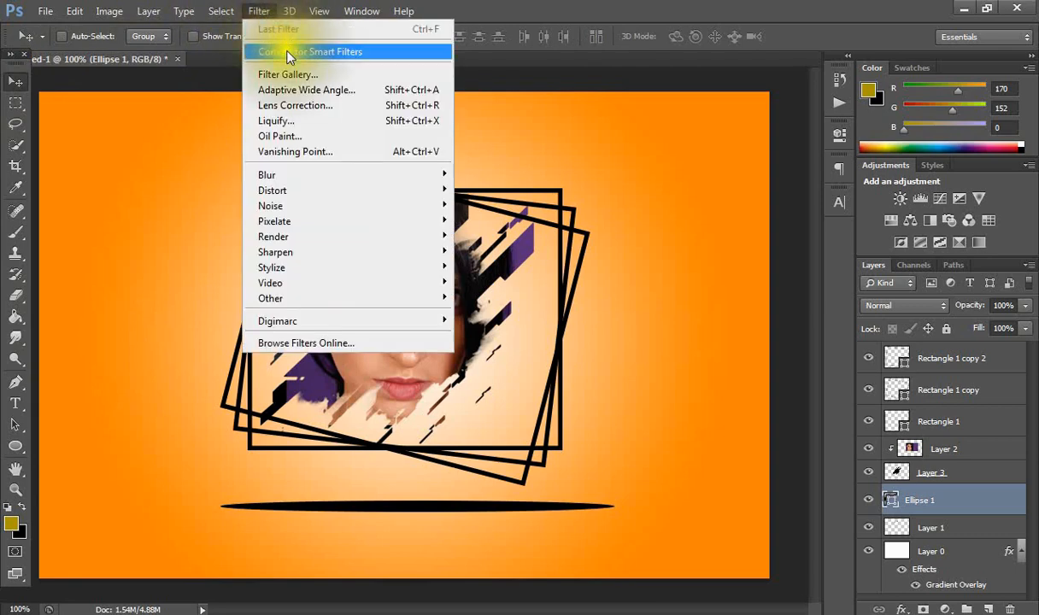
mouse_move(410, 175)
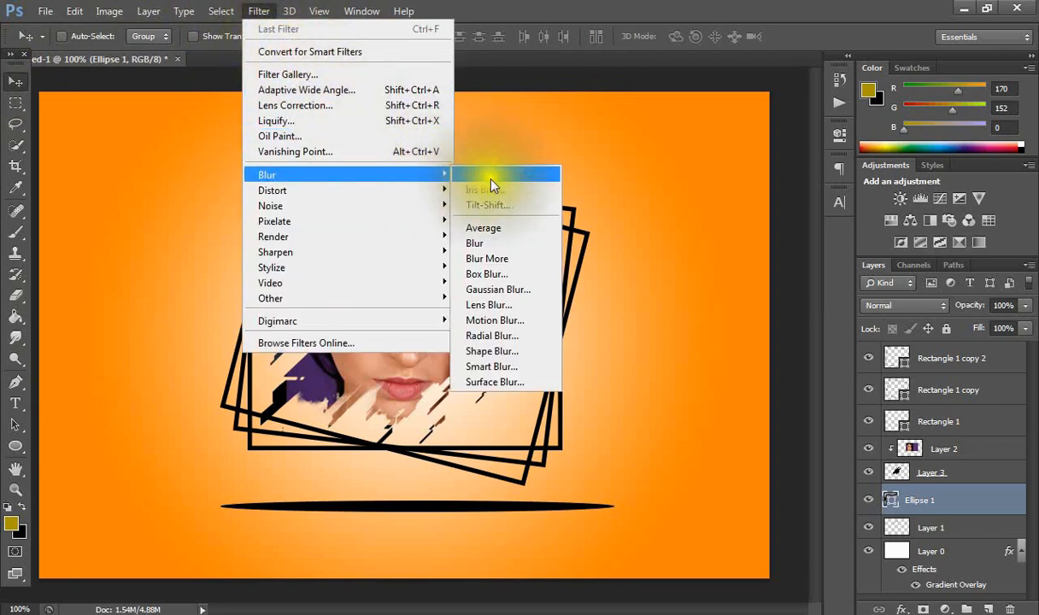
left_click(504, 290)
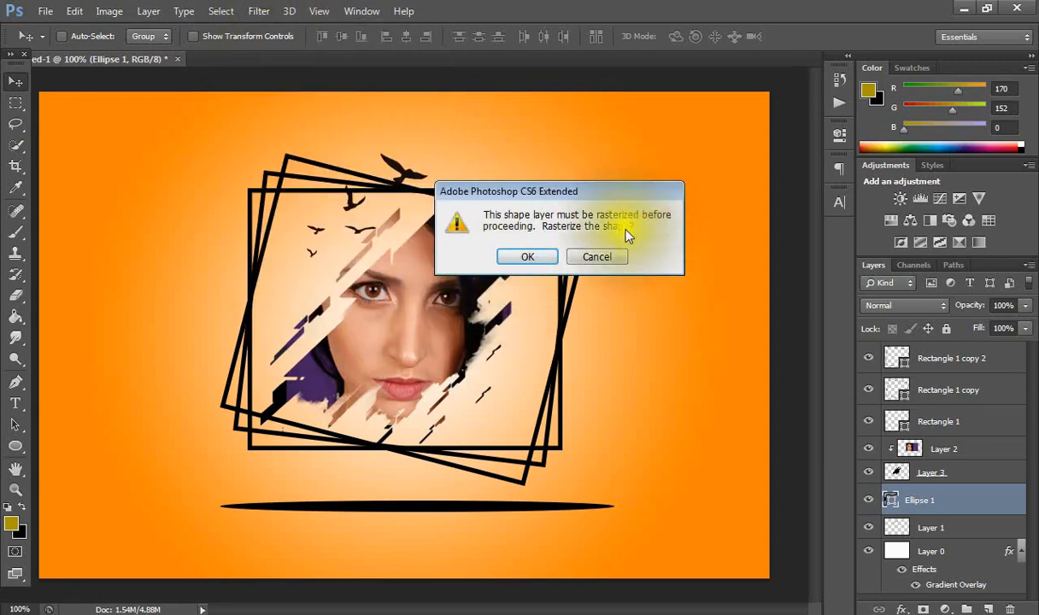
left_click(527, 257)
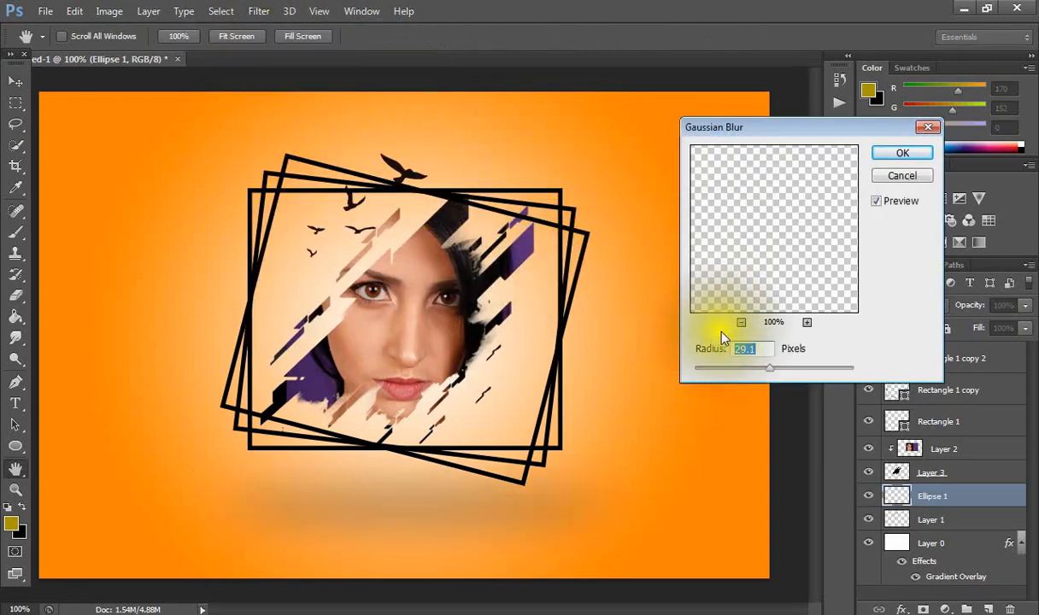
left_click(750, 372)
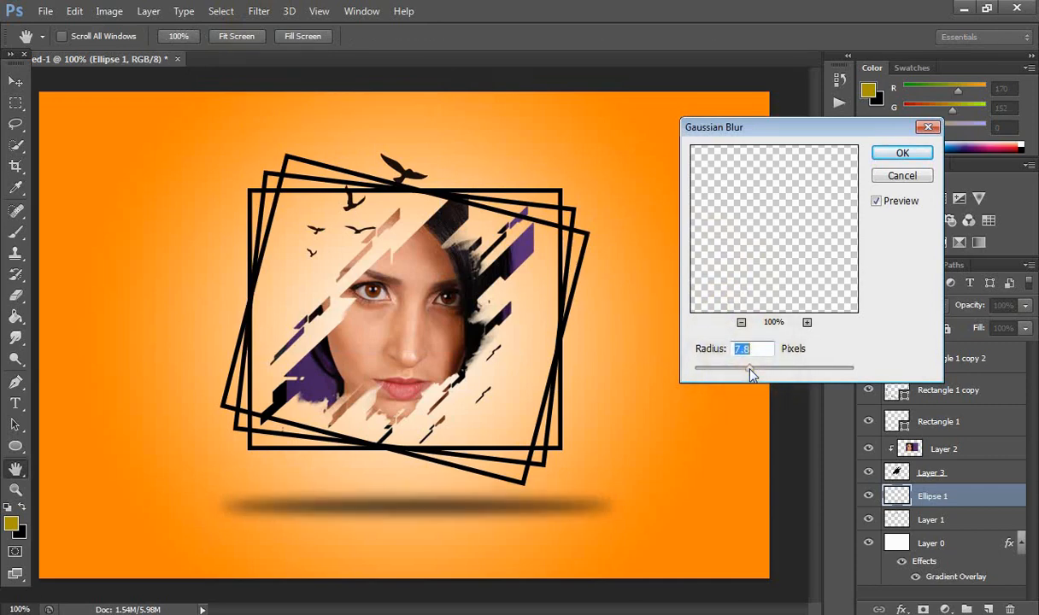
left_click(893, 159)
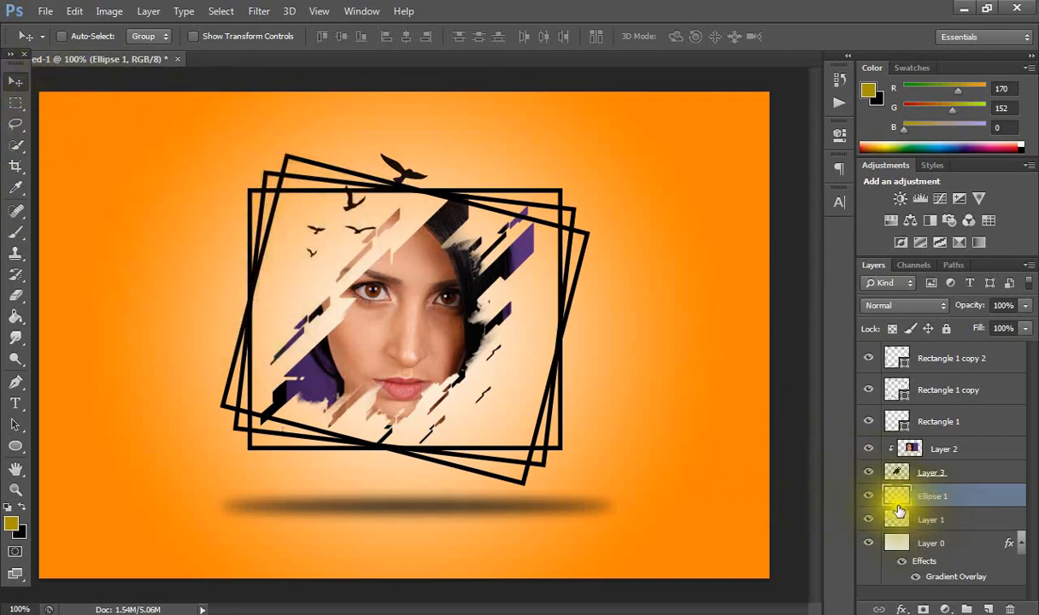
Step: Check the shadow and bird layers by toggling their visibility, and move the birds on Layer 1 slightly left
left_click(870, 498)
left_click(869, 497)
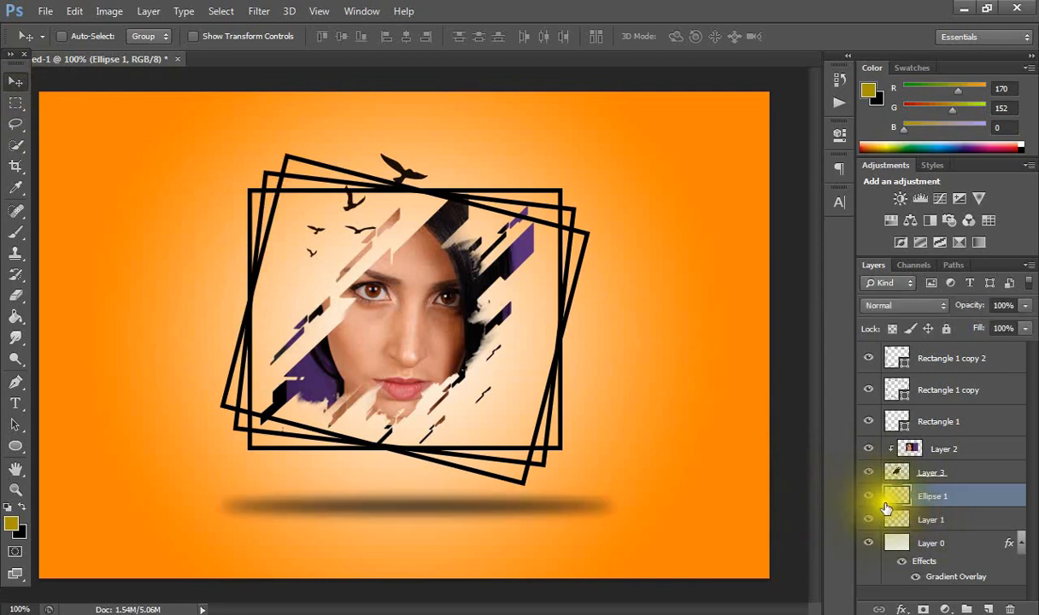
left_click(869, 518)
left_click(869, 495)
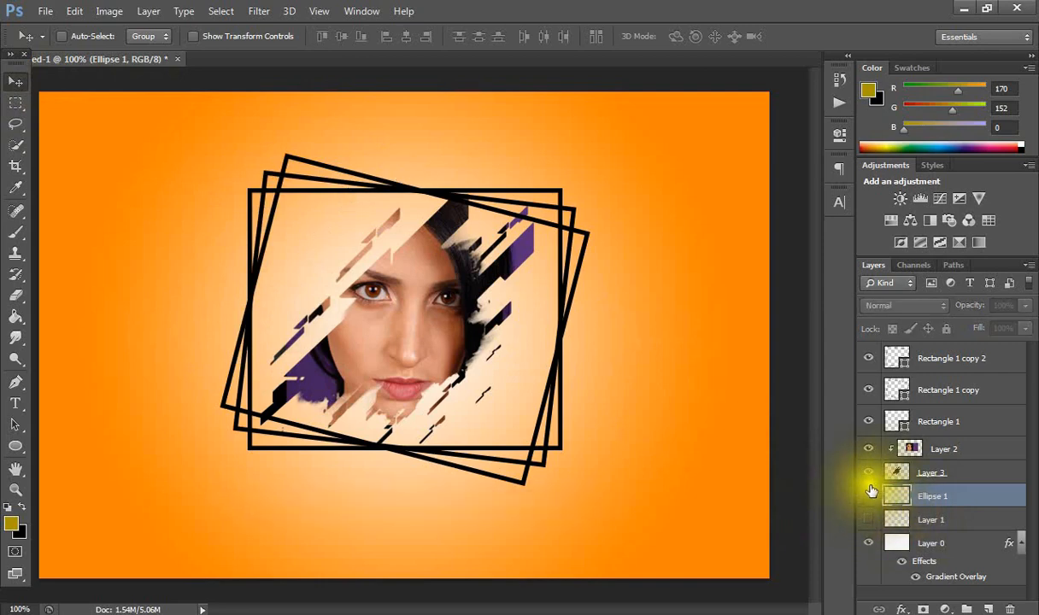
left_click(869, 495)
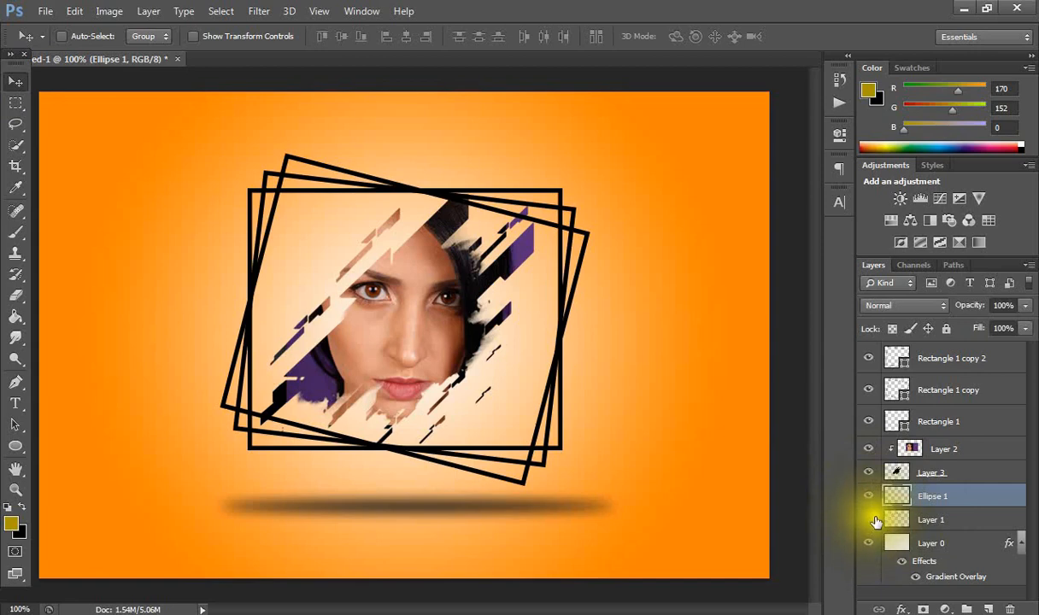
left_click(868, 520)
left_click(880, 521)
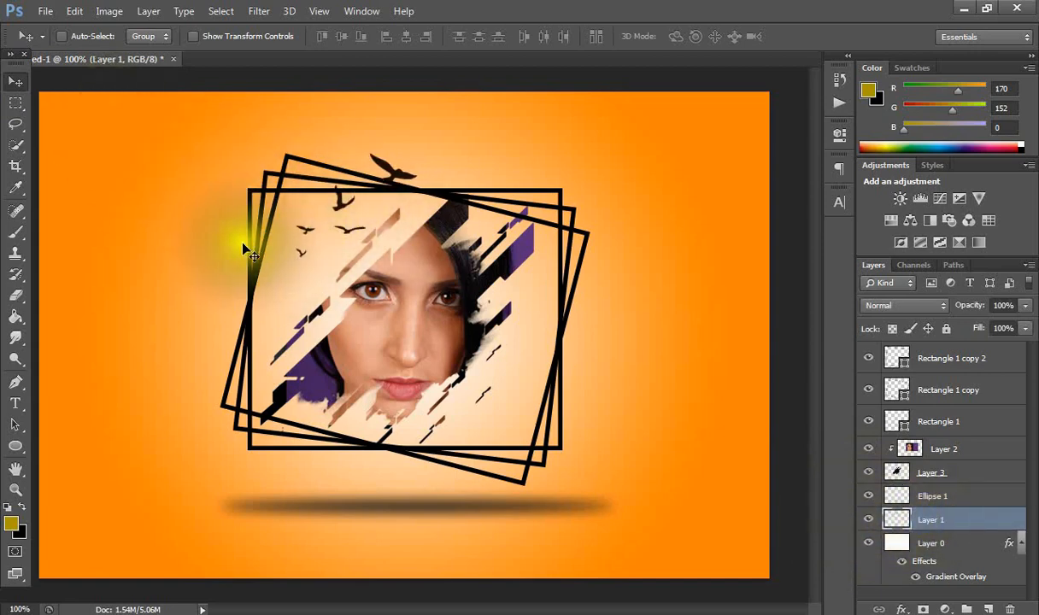
Step: Save the composite to the Desktop in JPEG format with the file name pic
left_click(46, 11)
left_click(60, 192)
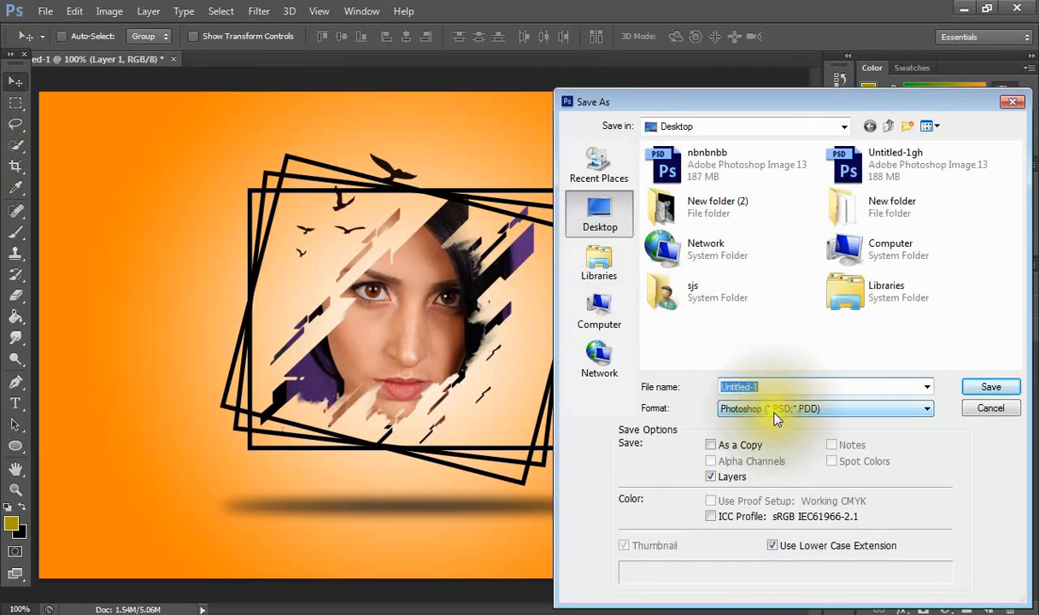
type("pic")
left_click(774, 410)
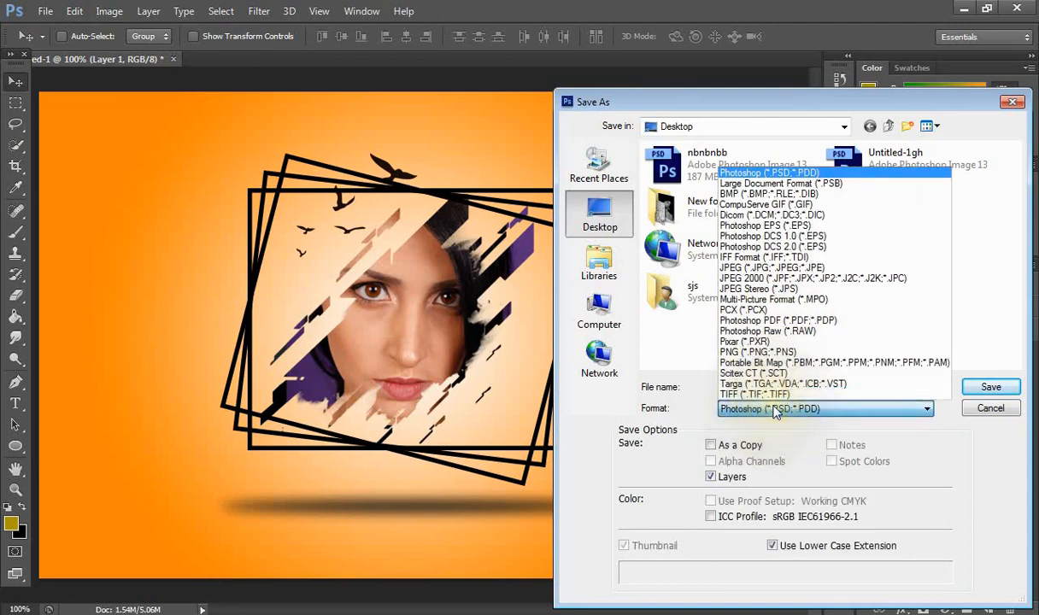
left_click(735, 408)
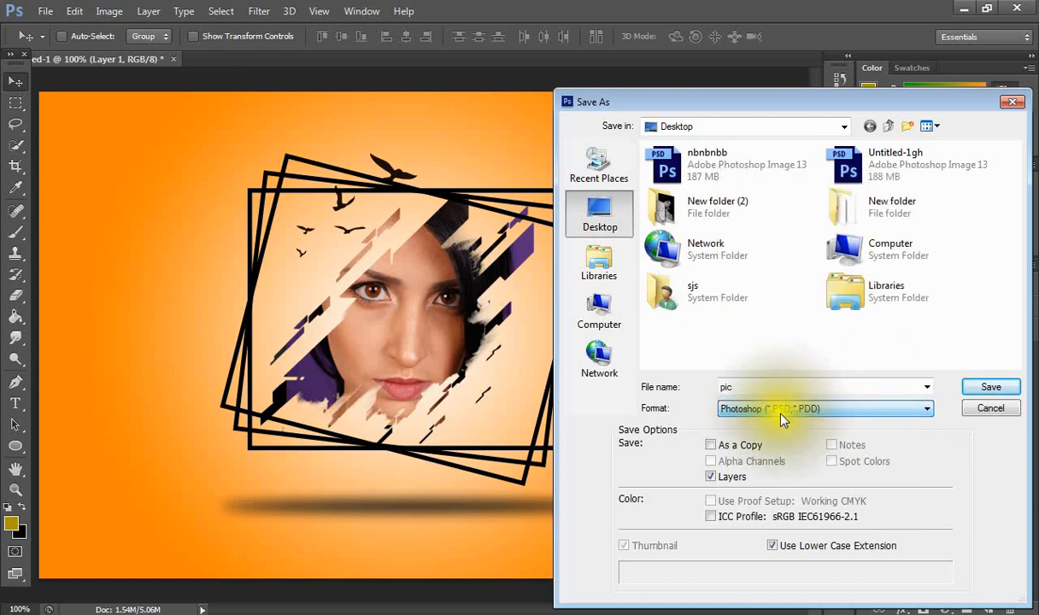
left_click(968, 391)
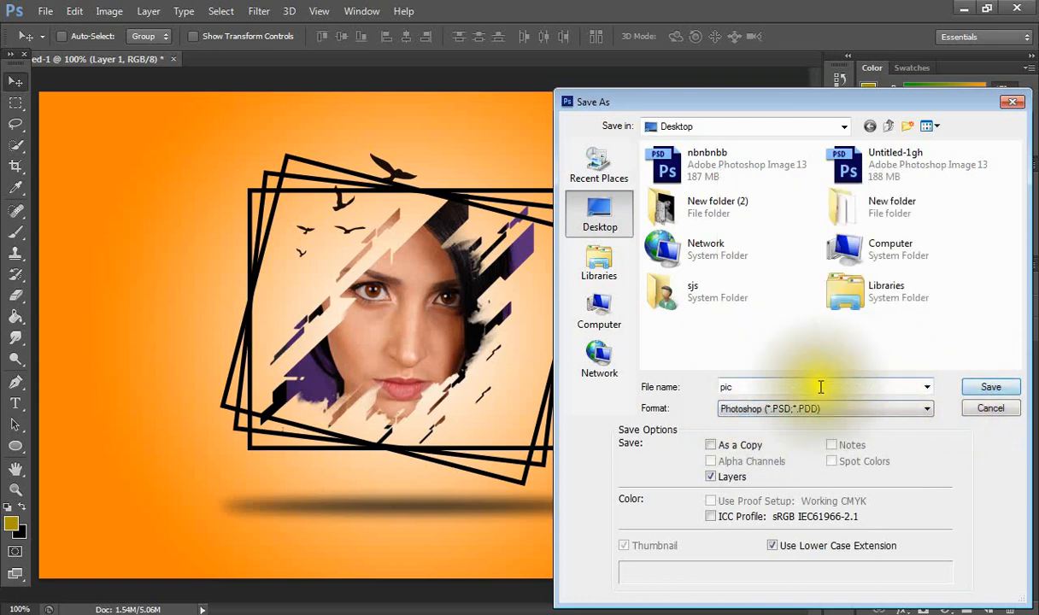
left_click(774, 409)
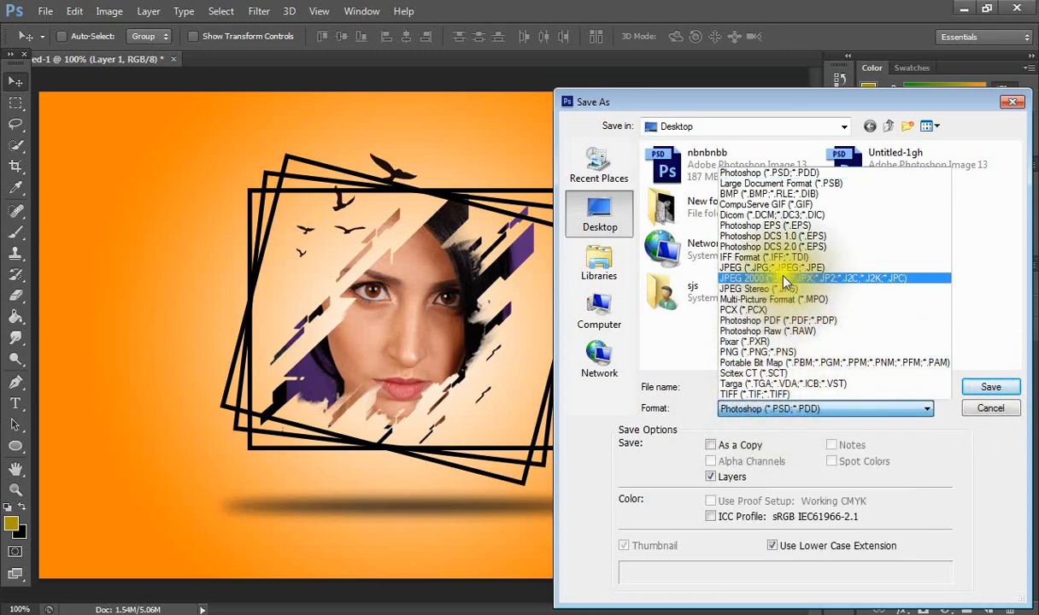
left_click(730, 277)
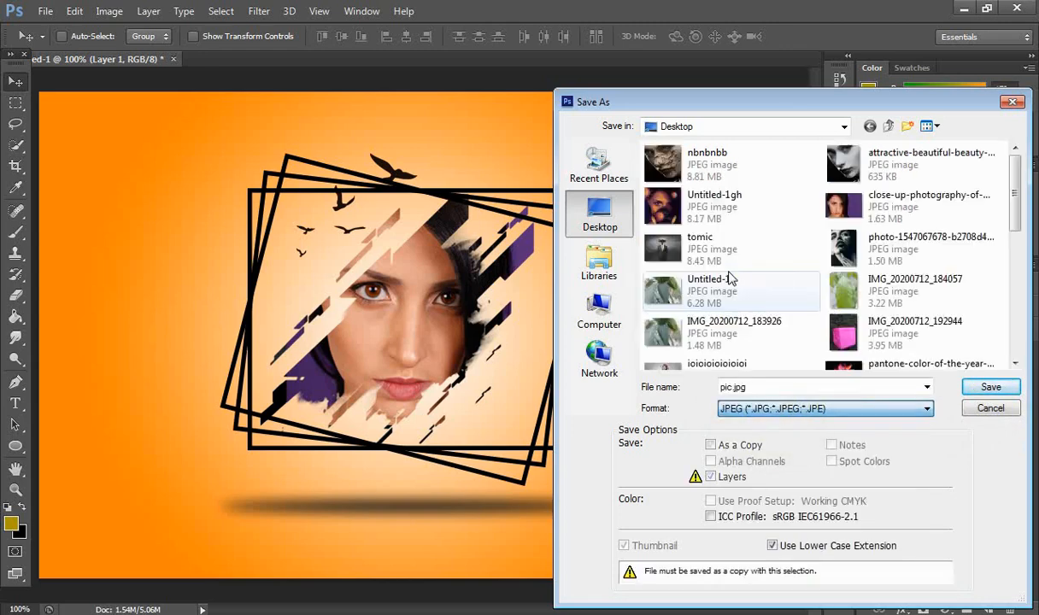
left_click(987, 389)
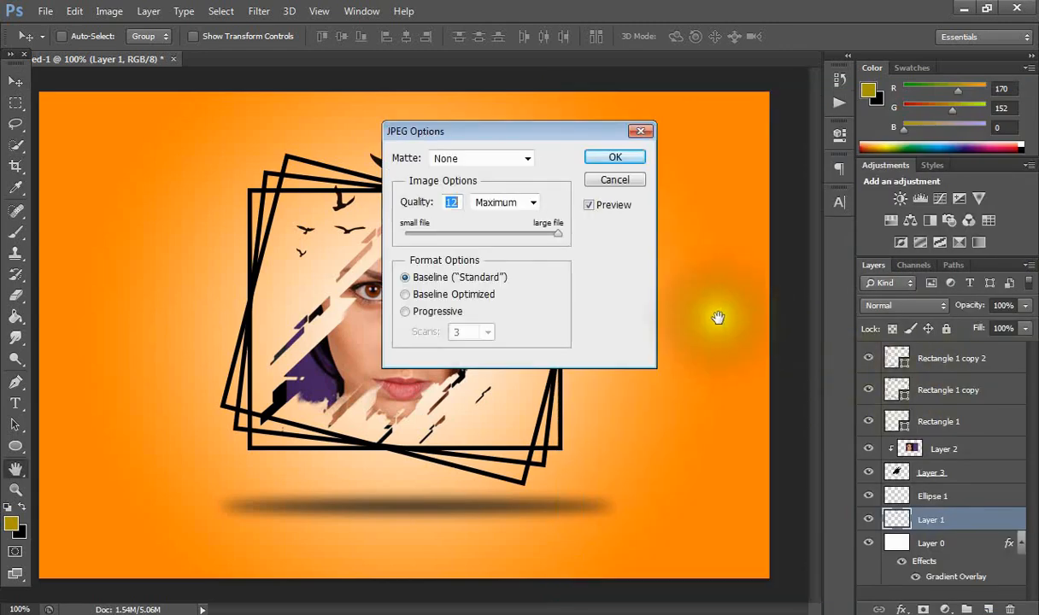